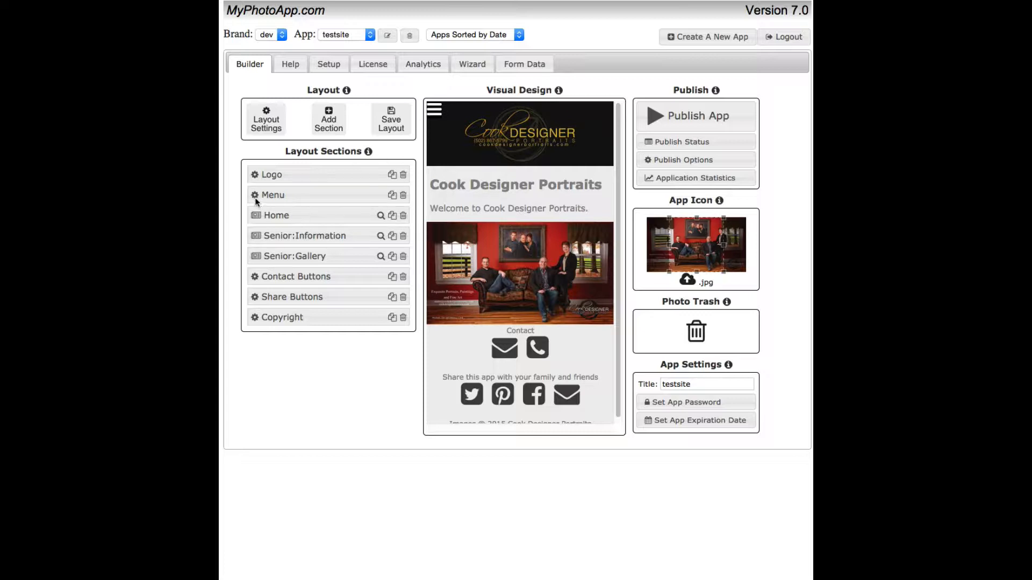
- Replace the existing Menu section with a new Buttons section placed directly below the Logo section
click(403, 195)
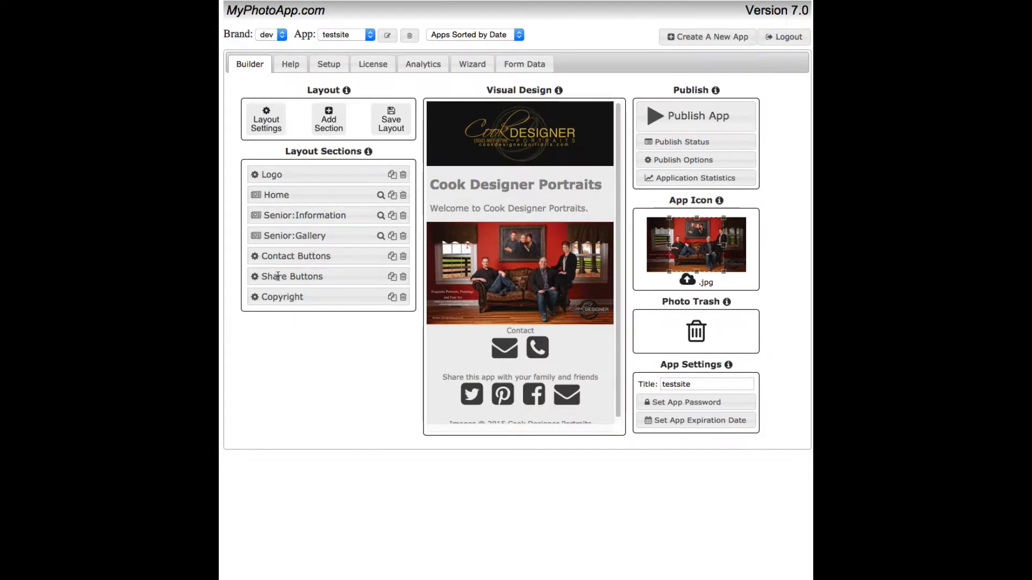
click(328, 116)
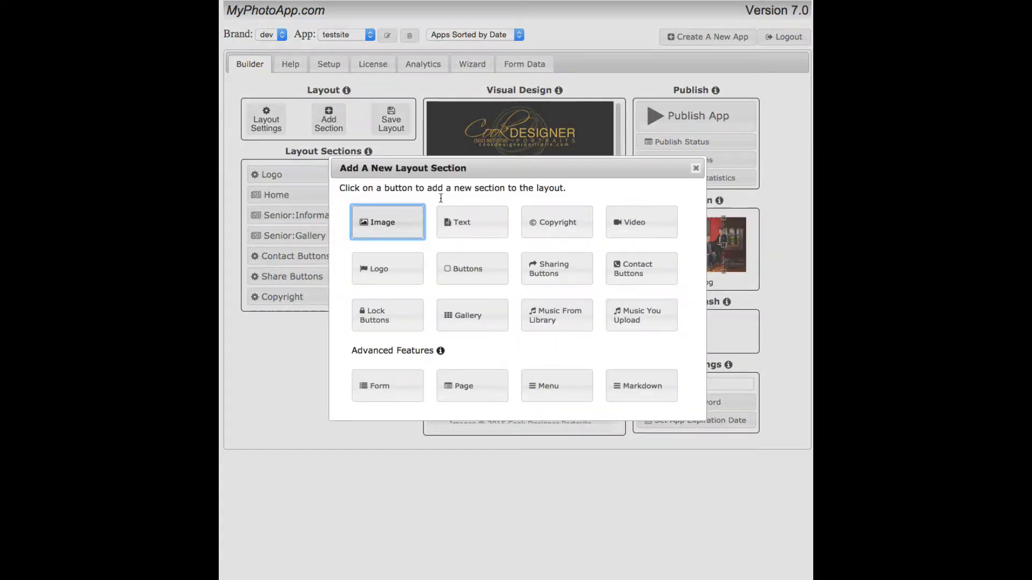
click(446, 266)
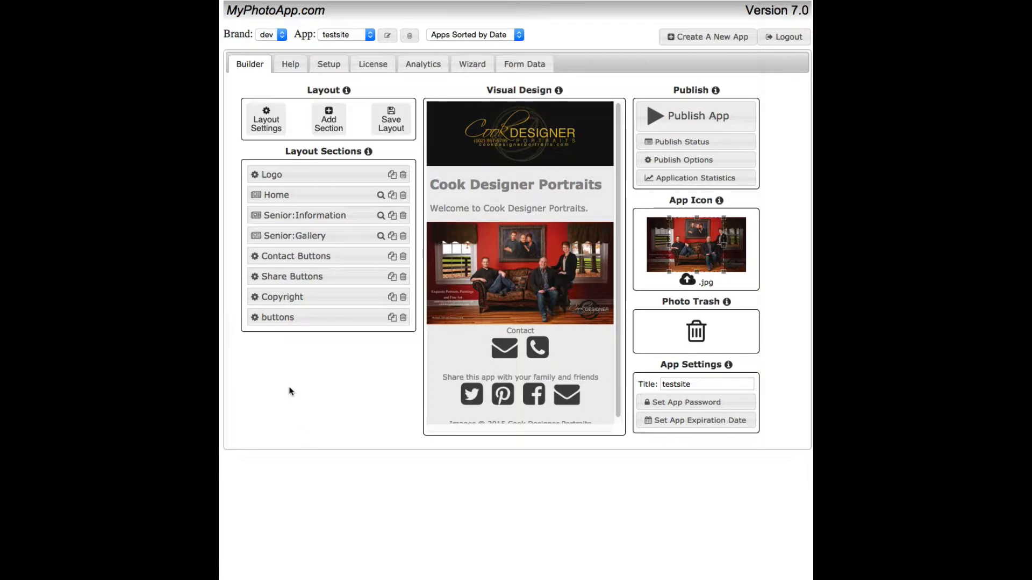
drag(264, 317, 268, 195)
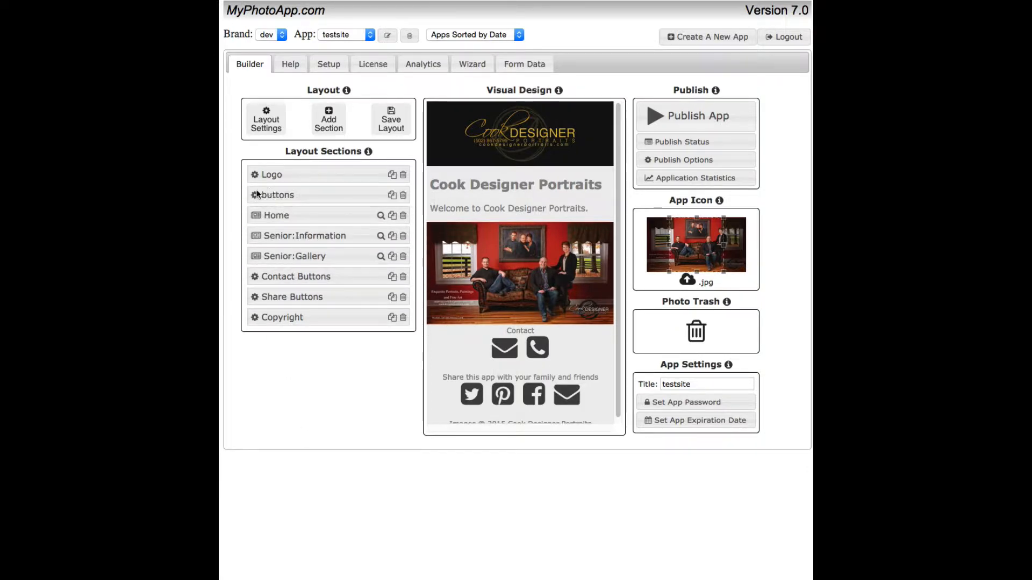
- Set the label of the new buttons section to "Menu" in its settings
click(254, 195)
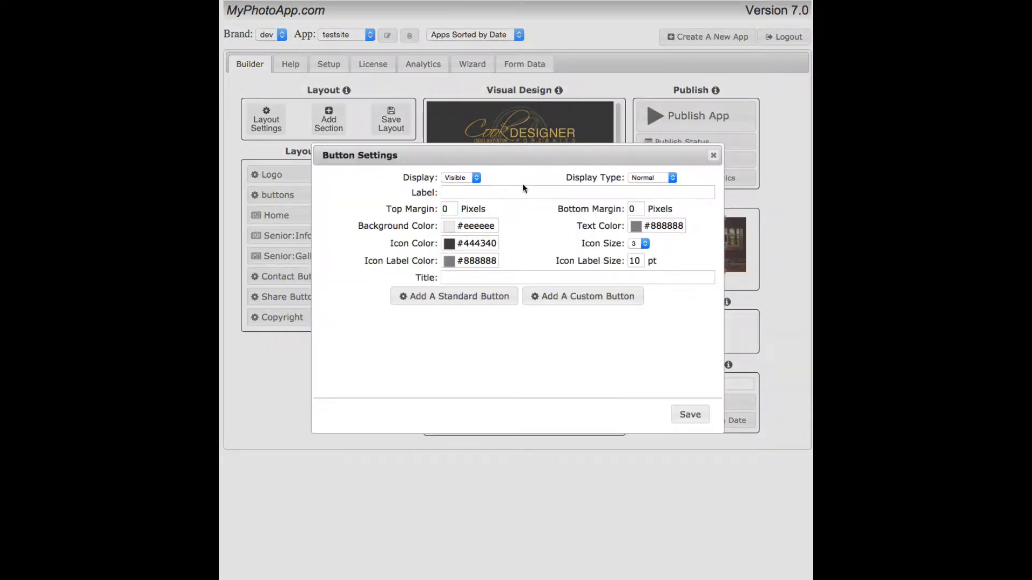
click(465, 192)
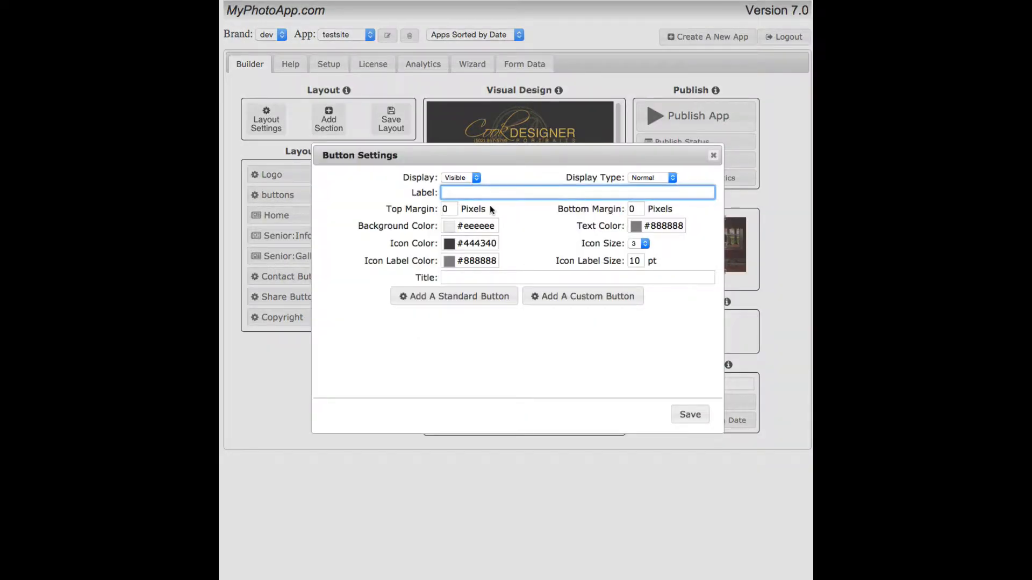
text(Menu)
click(476, 321)
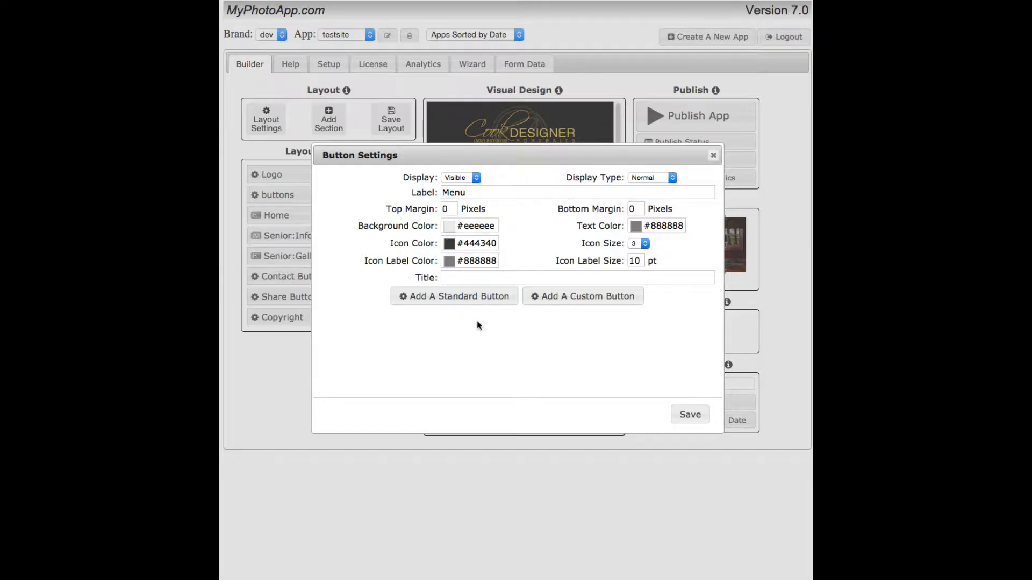
- Add three standard buttons to the section with the home, circled info and framed image icons
click(433, 299)
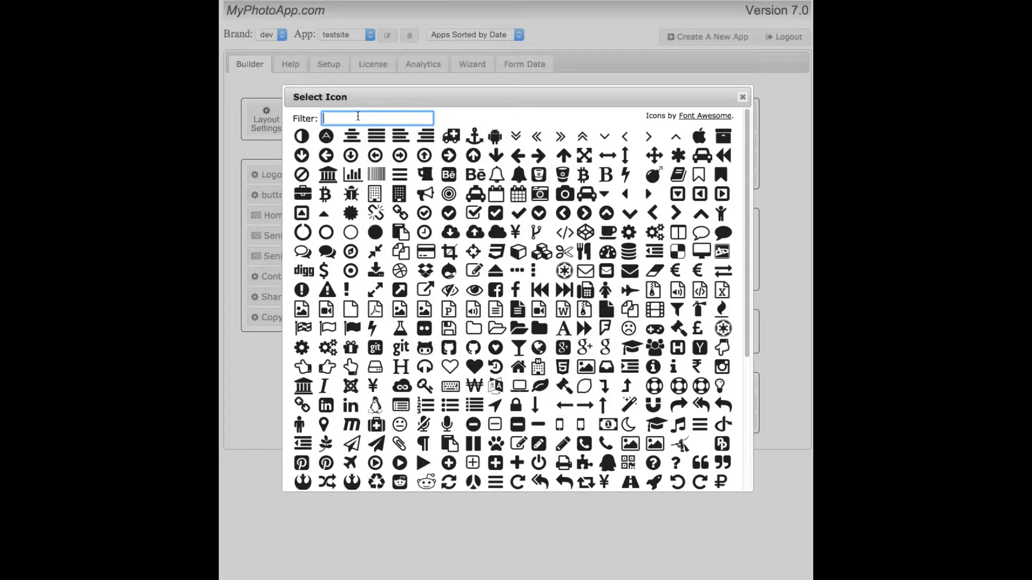
text(hom)
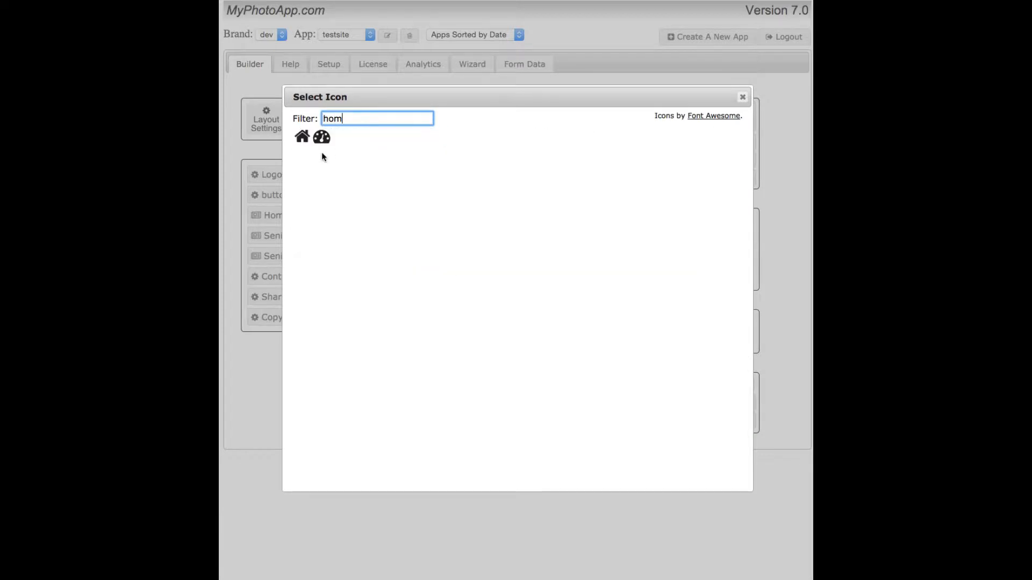
click(300, 138)
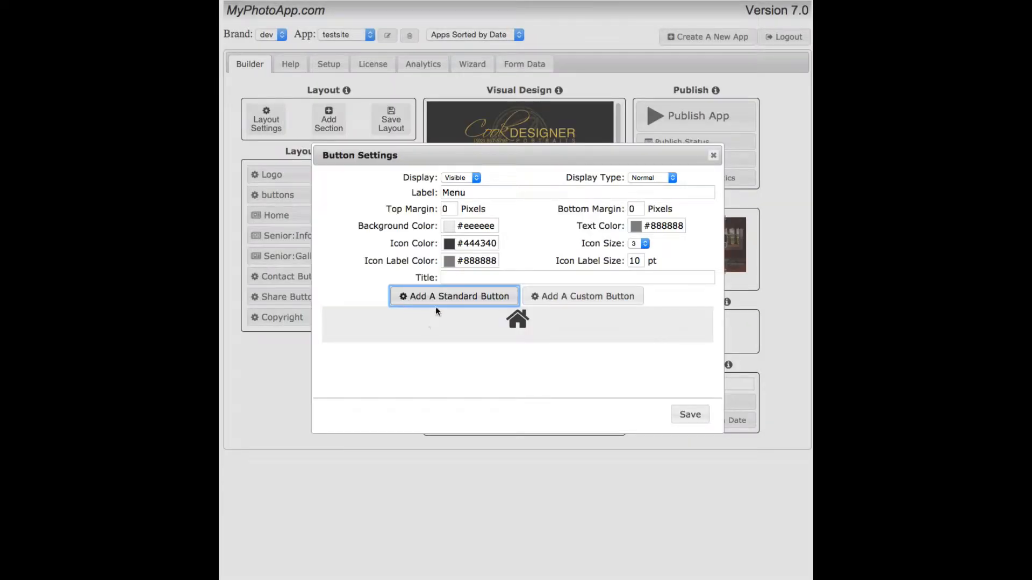
click(450, 295)
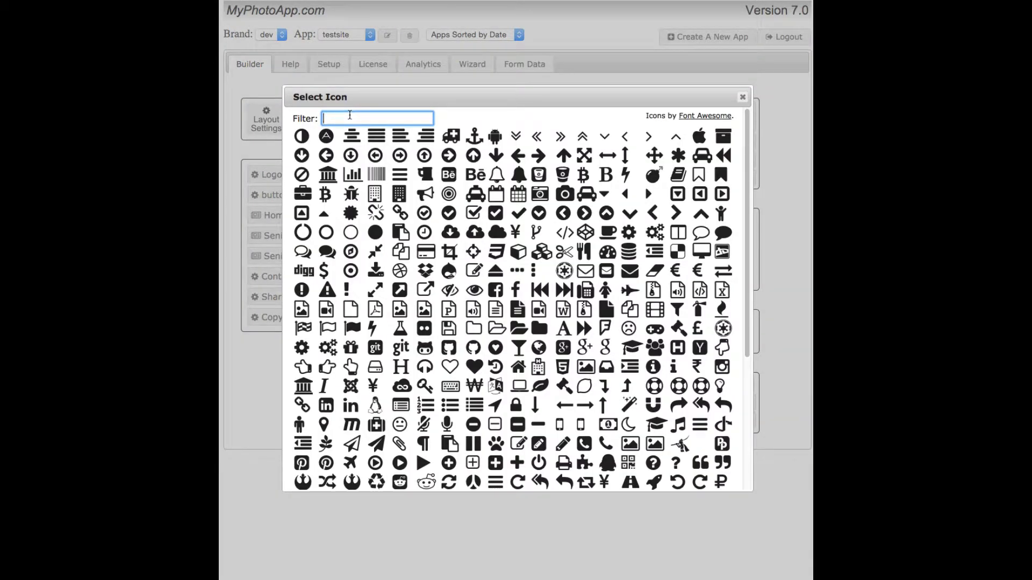
text(inf)
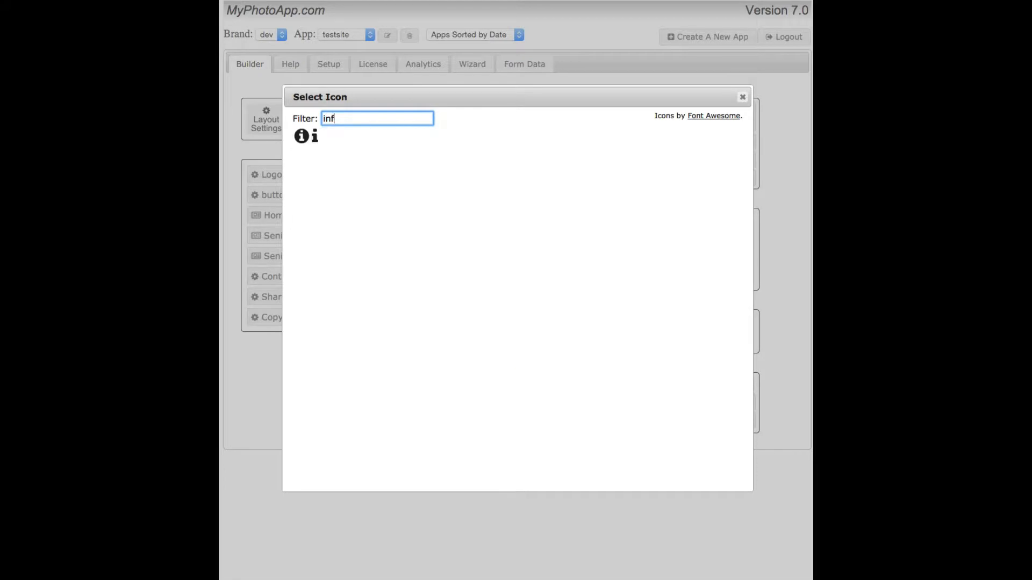
click(299, 136)
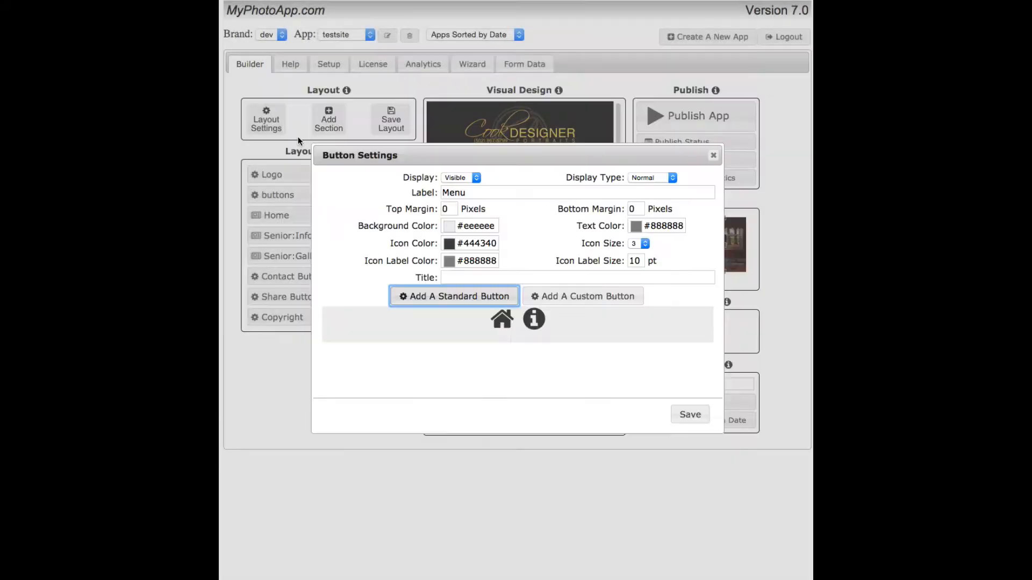
click(420, 301)
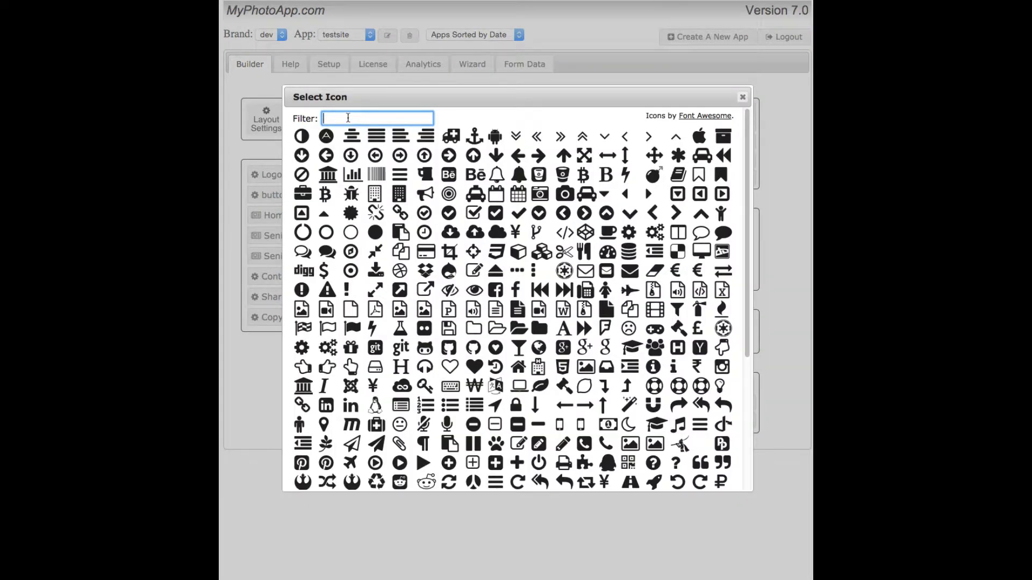
text(im)
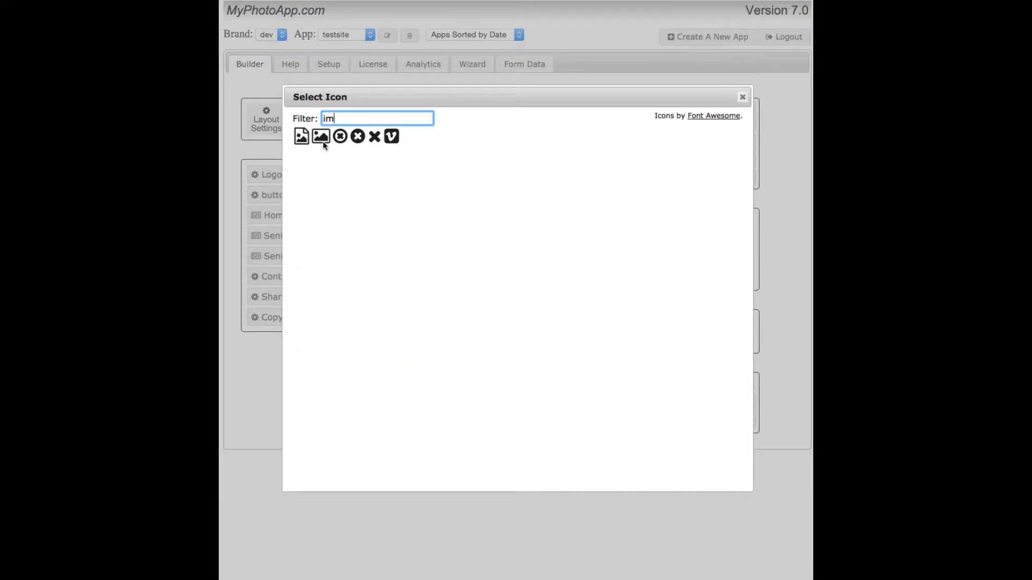
click(320, 137)
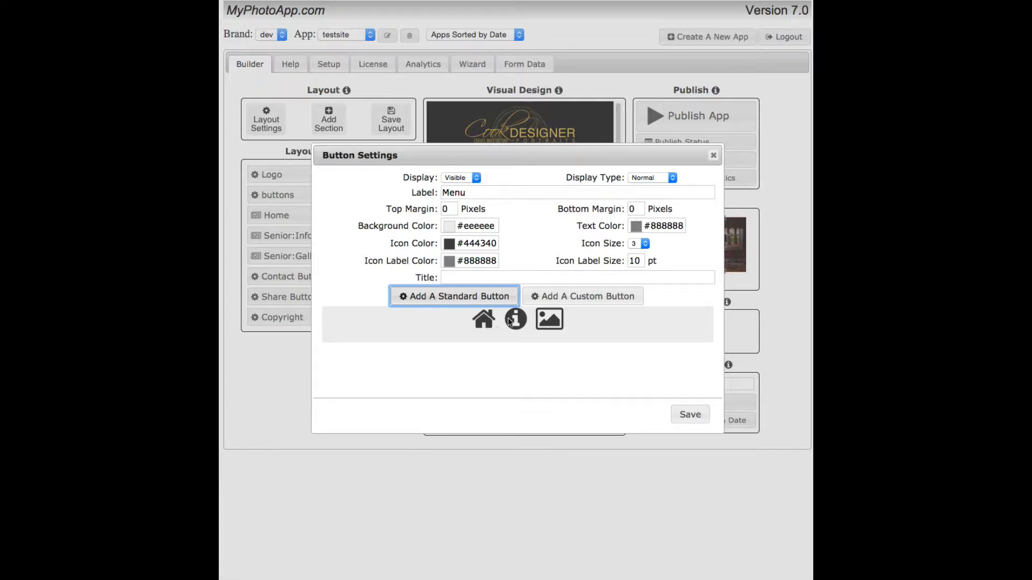
- Set the home button's link to page:Home and save the button
click(486, 322)
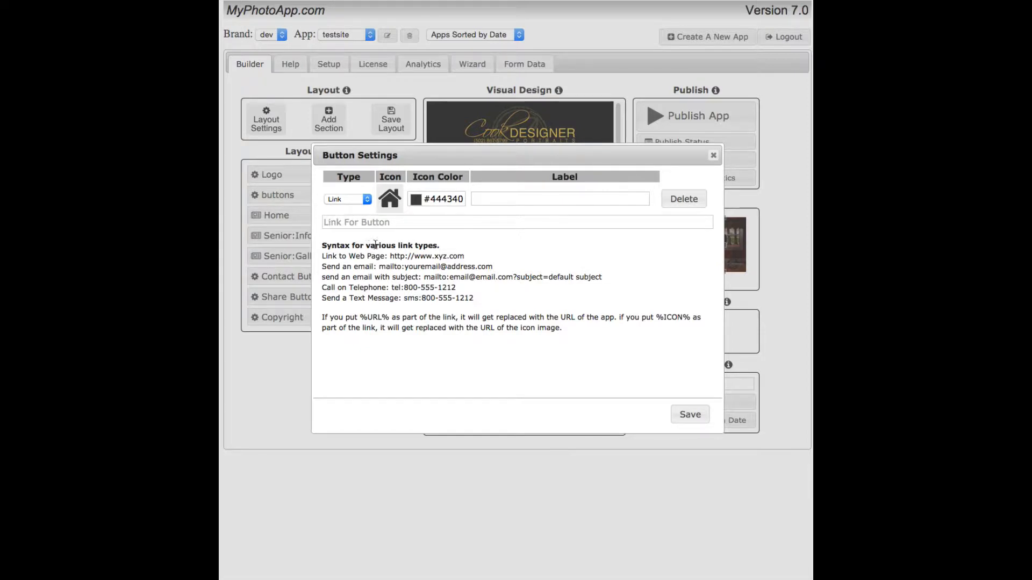
click(327, 222)
text(page:)
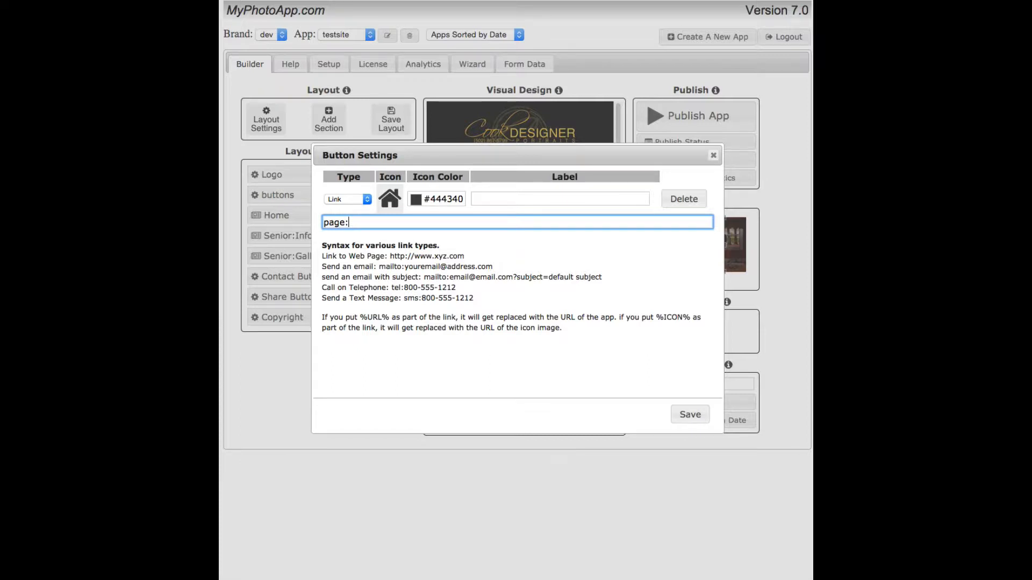
text(Home)
click(689, 415)
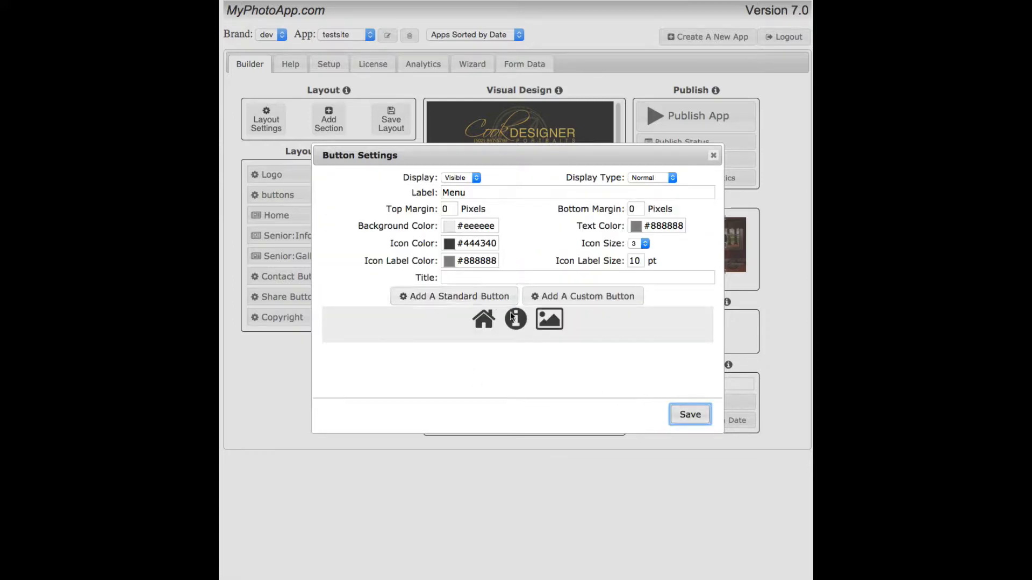
- Set the info button's link to page:Senior:Information and save the button
click(515, 318)
click(327, 220)
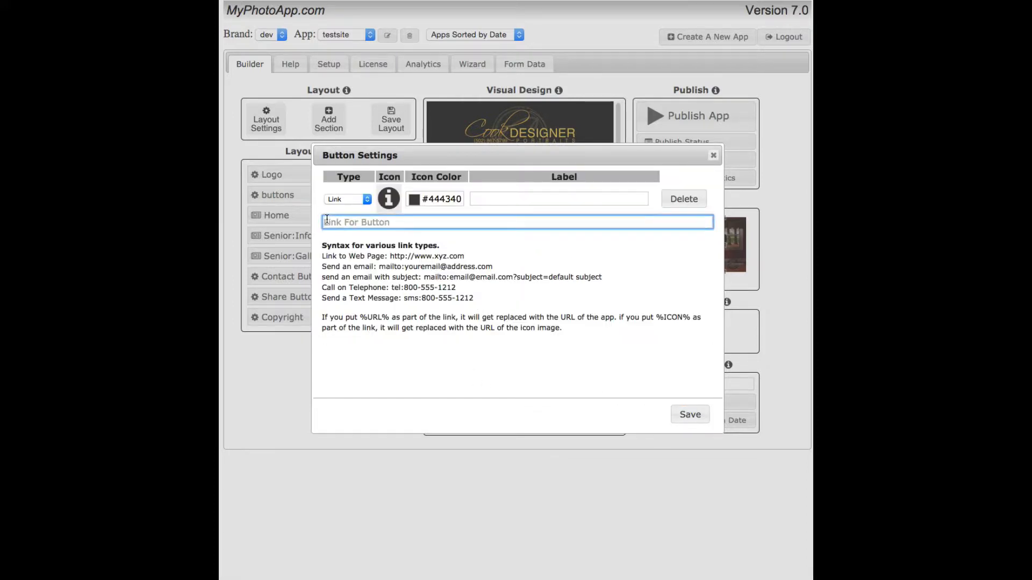
text(page:Senior:Information)
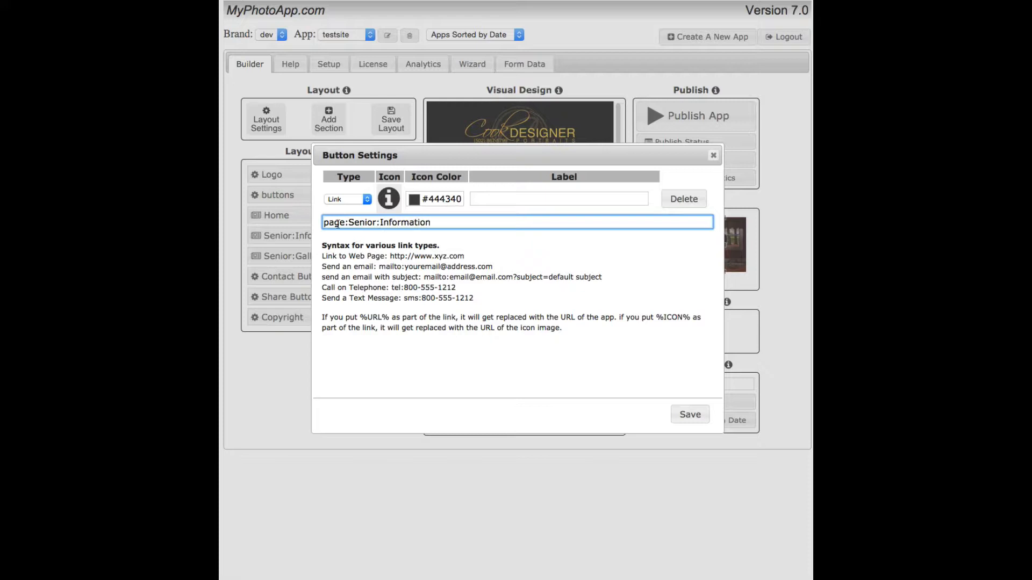
click(697, 413)
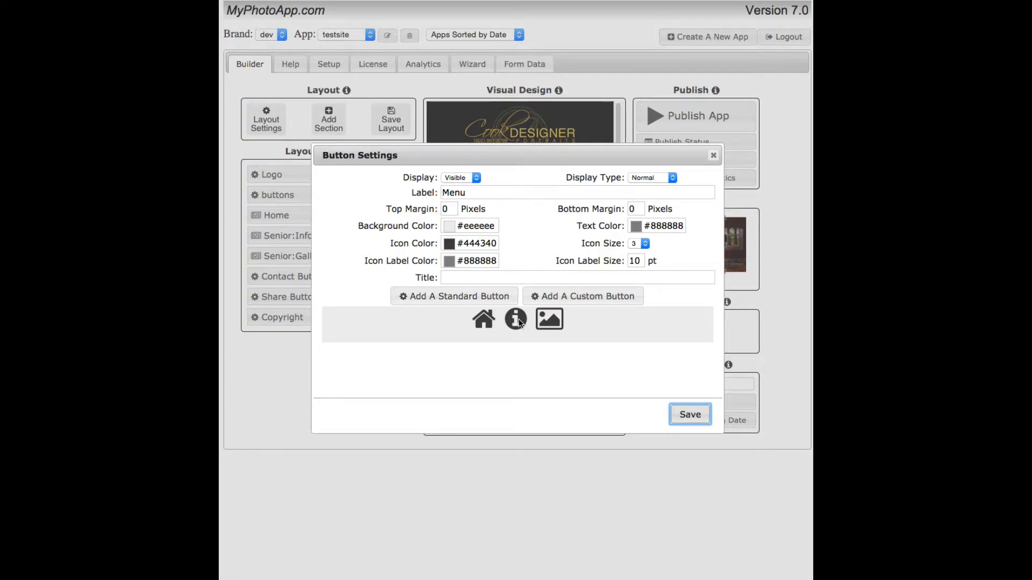
click(516, 319)
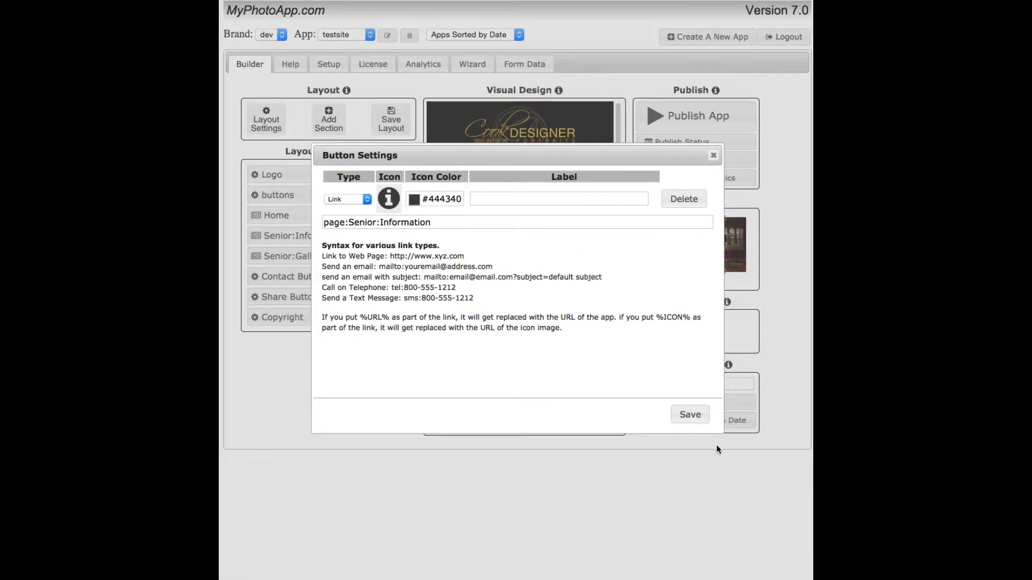
click(690, 415)
- Set the image button's link to page:Senior:Gallery, then save the button and the whole section's settings
click(548, 319)
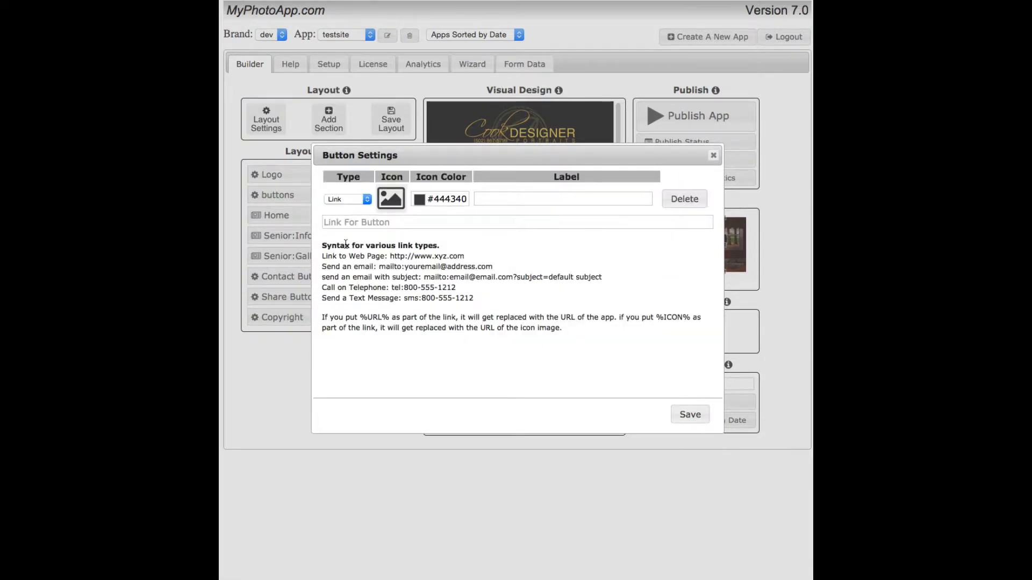
click(351, 222)
text(pa)
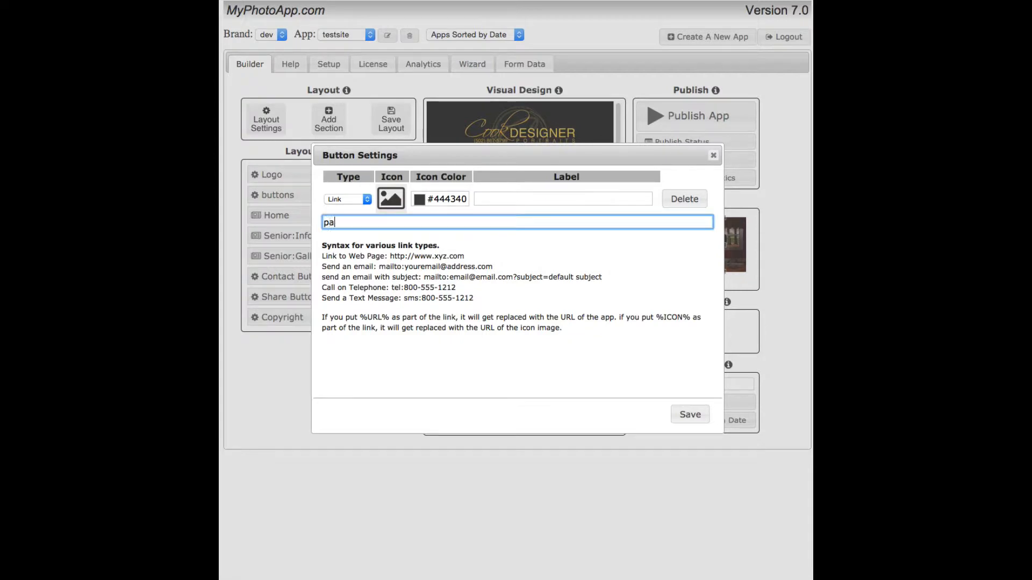
text(ge:Senior:Galleru)
key(BackSpace)
text(y)
click(700, 420)
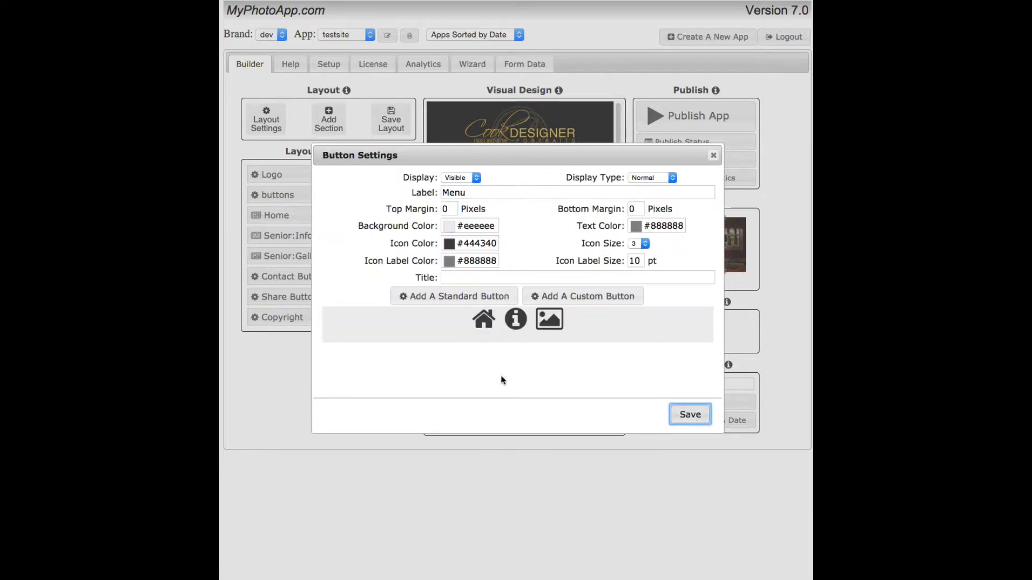
click(689, 414)
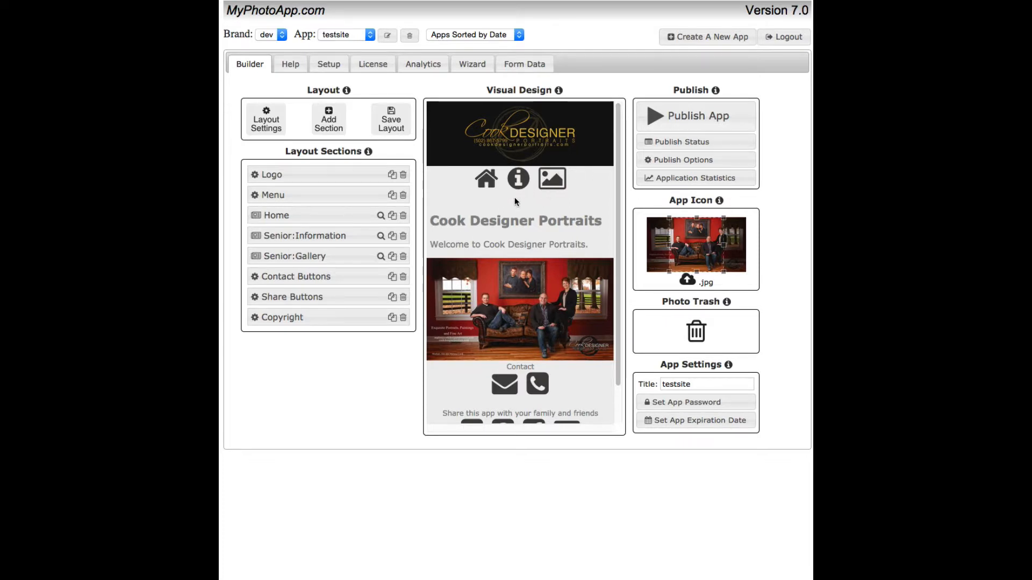
- Publish the app and test the info, gallery and home buttons in the published version
click(654, 119)
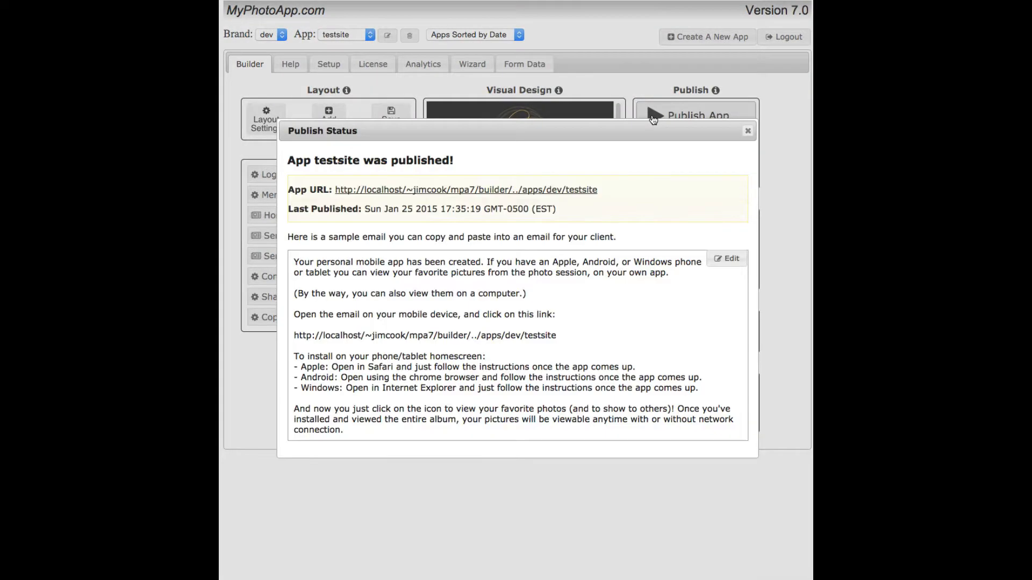
click(439, 190)
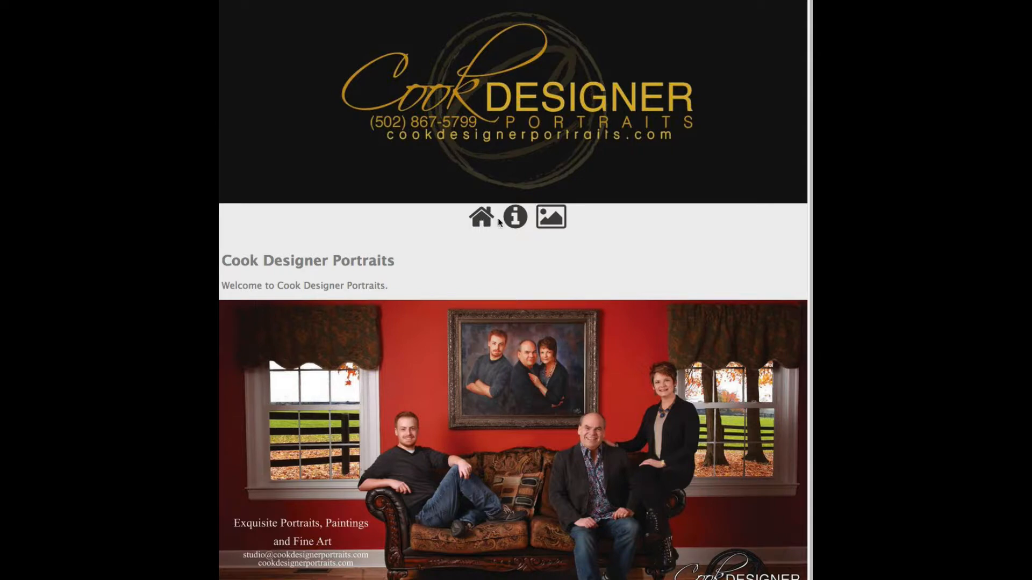
click(516, 217)
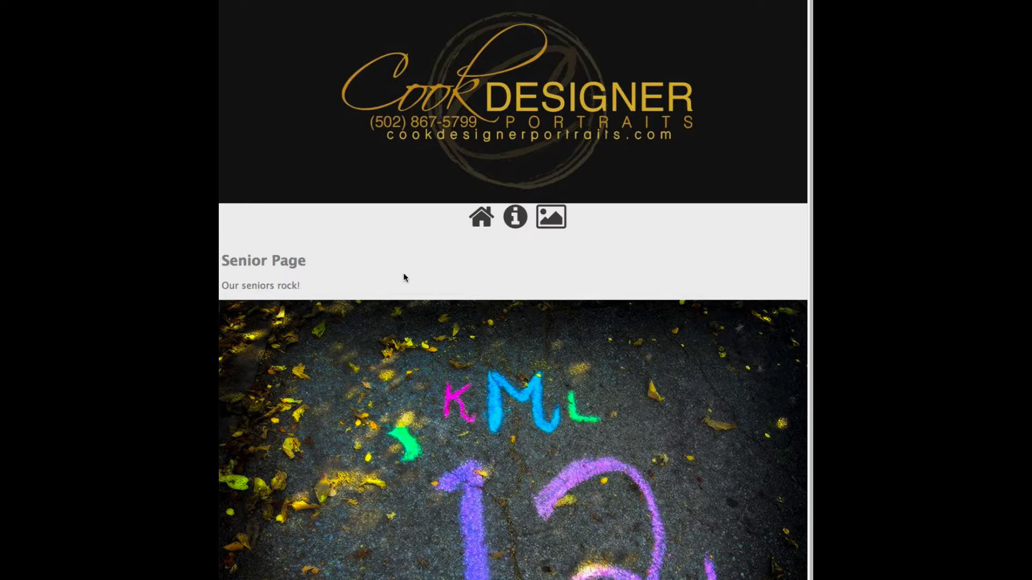
click(554, 218)
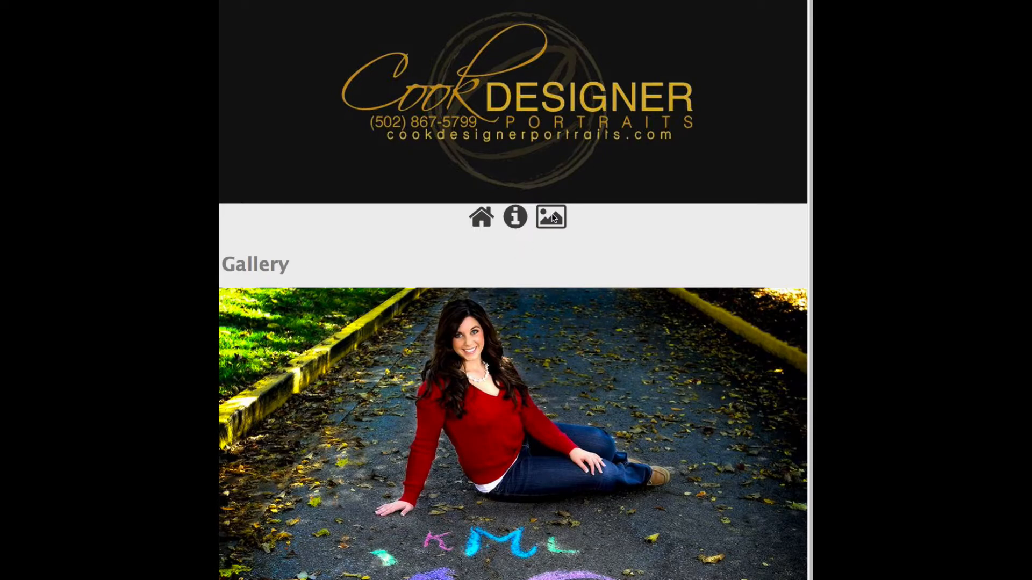
click(484, 218)
click(567, 218)
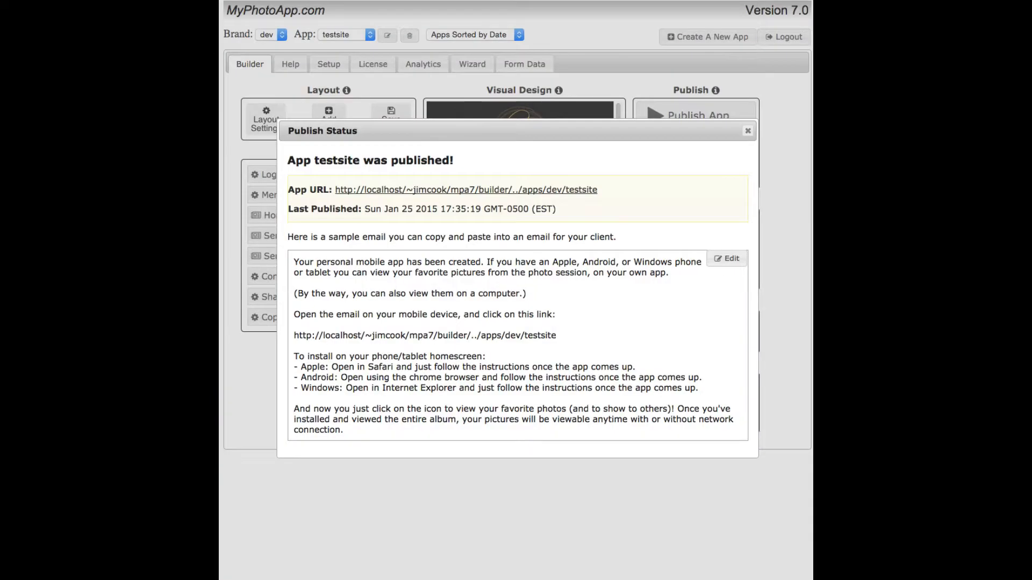
click(746, 131)
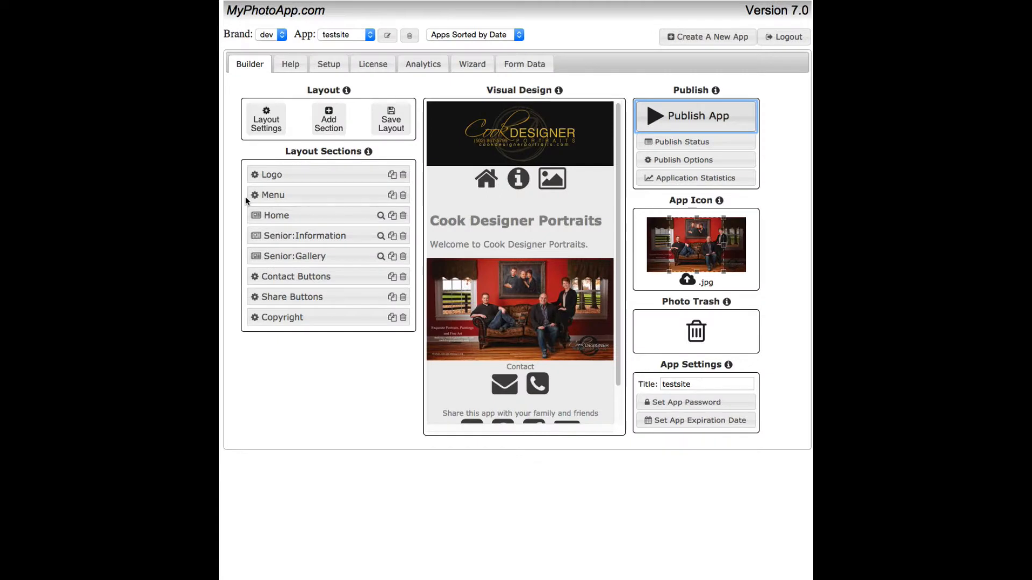
- Replace the icon-button Menu section with a new Markdown section placed directly below the Logo section
click(403, 195)
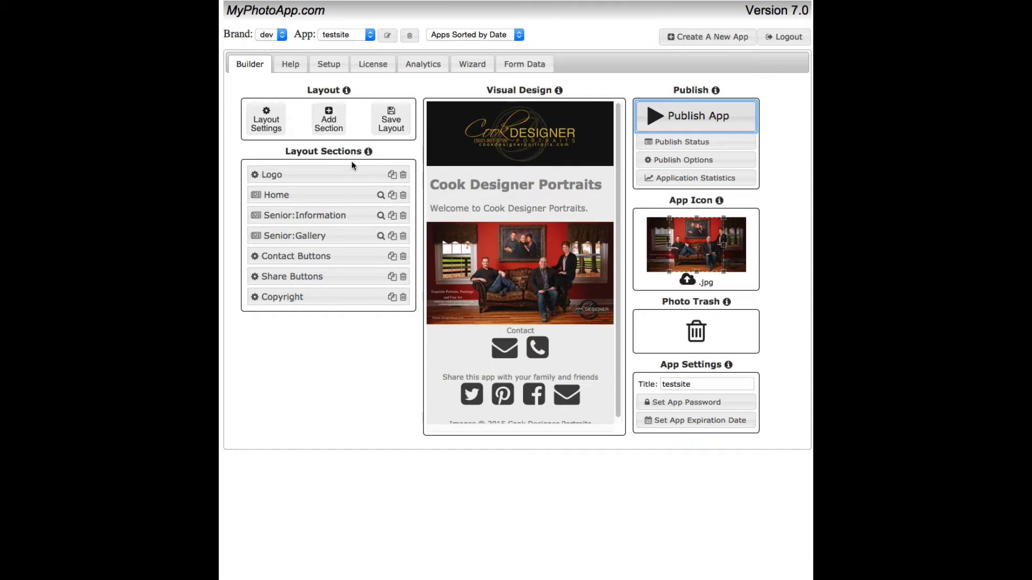
click(336, 116)
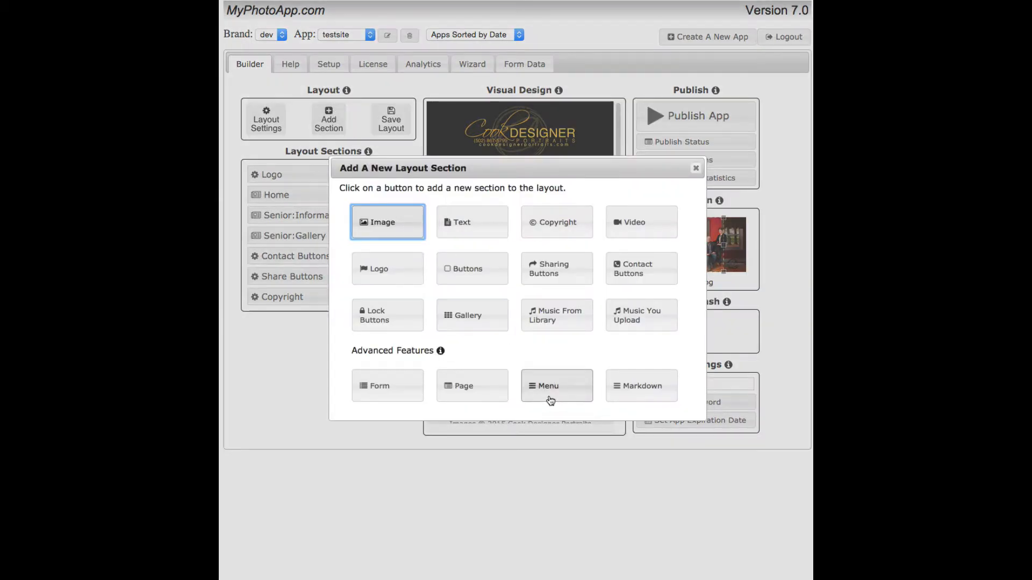
click(637, 387)
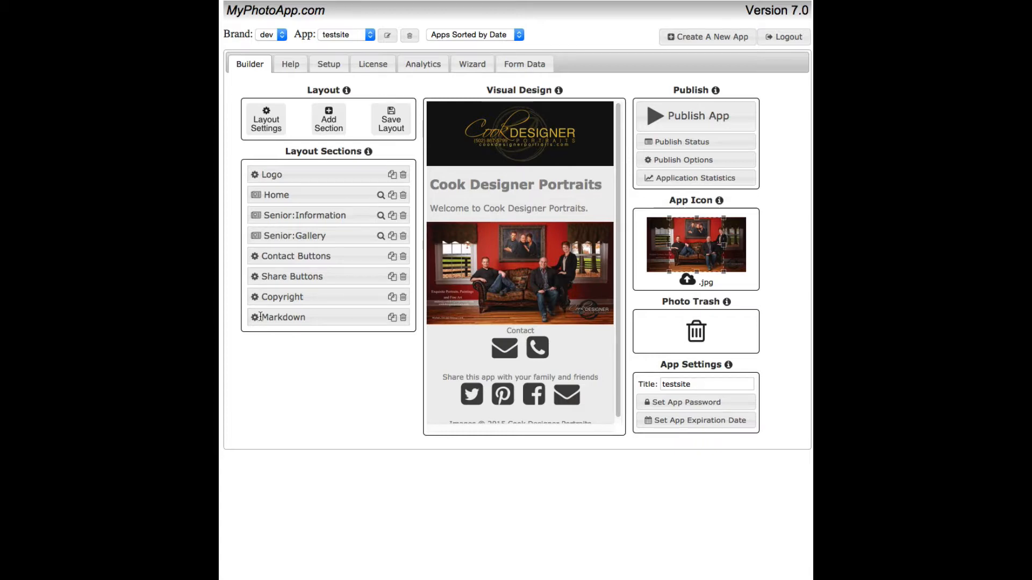
drag(254, 318, 257, 180)
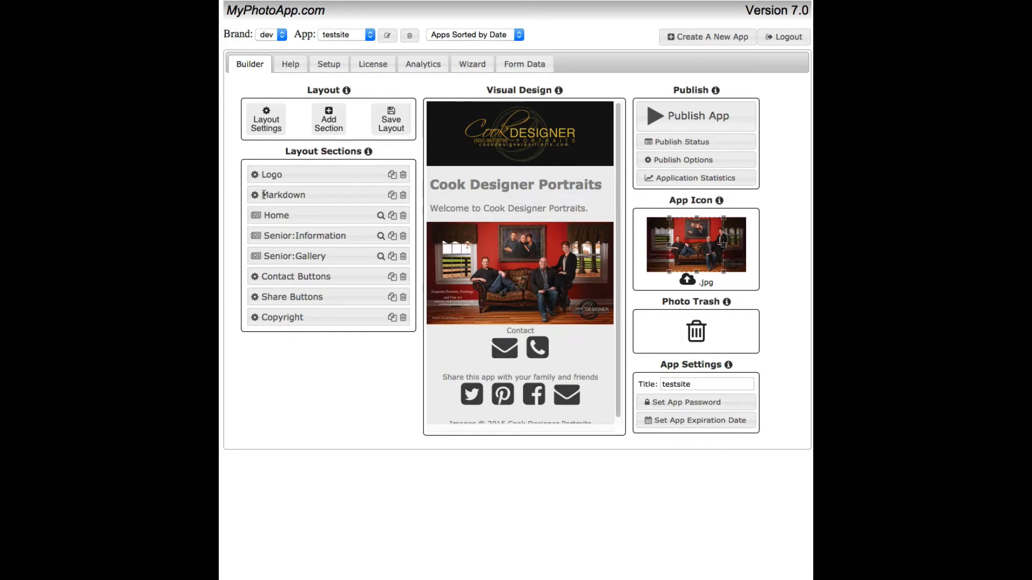
- Label the Markdown section Menu and start its text with the link [Home](page:Home)
click(256, 195)
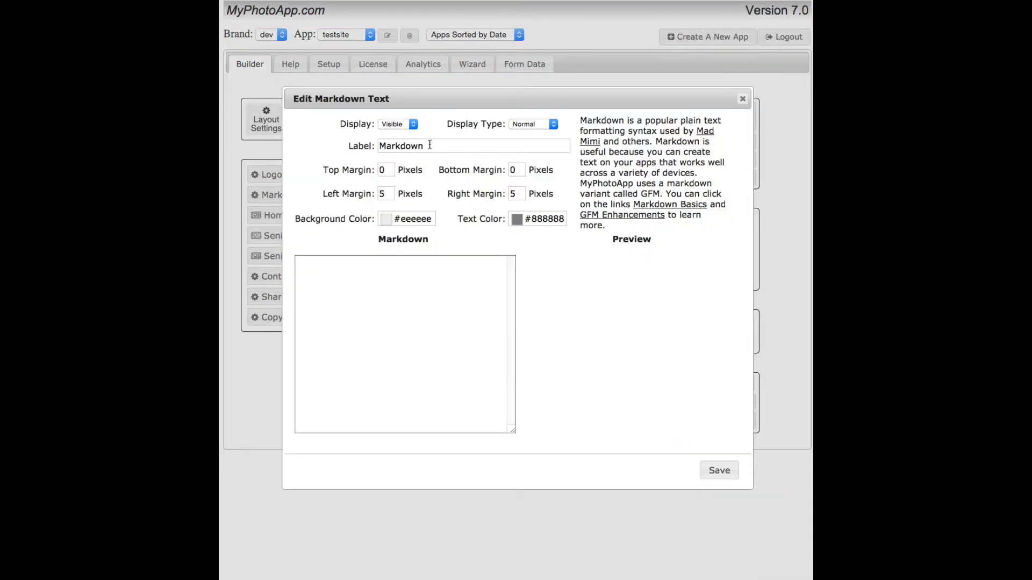
text(Menu)
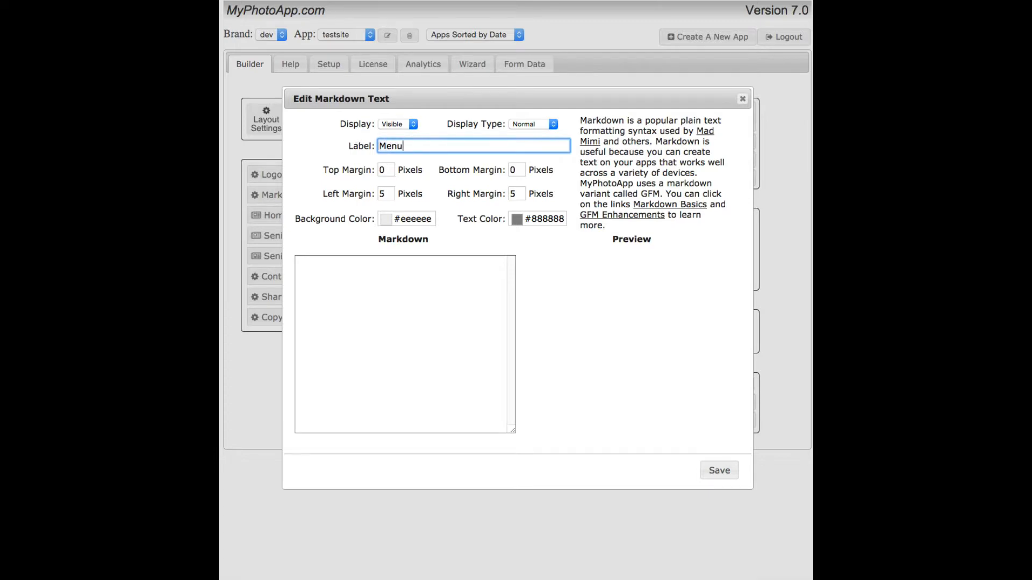
click(348, 258)
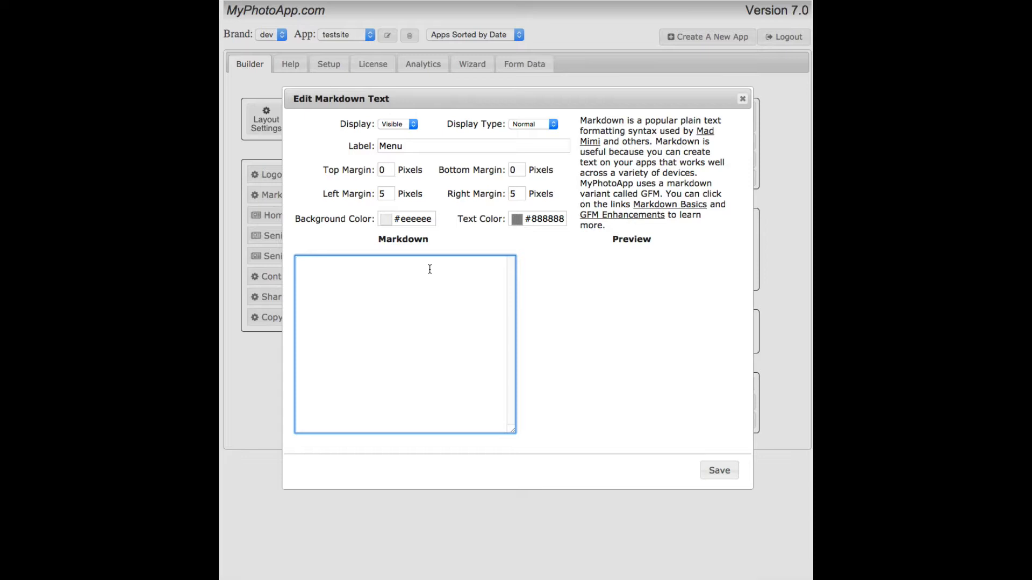
text([)
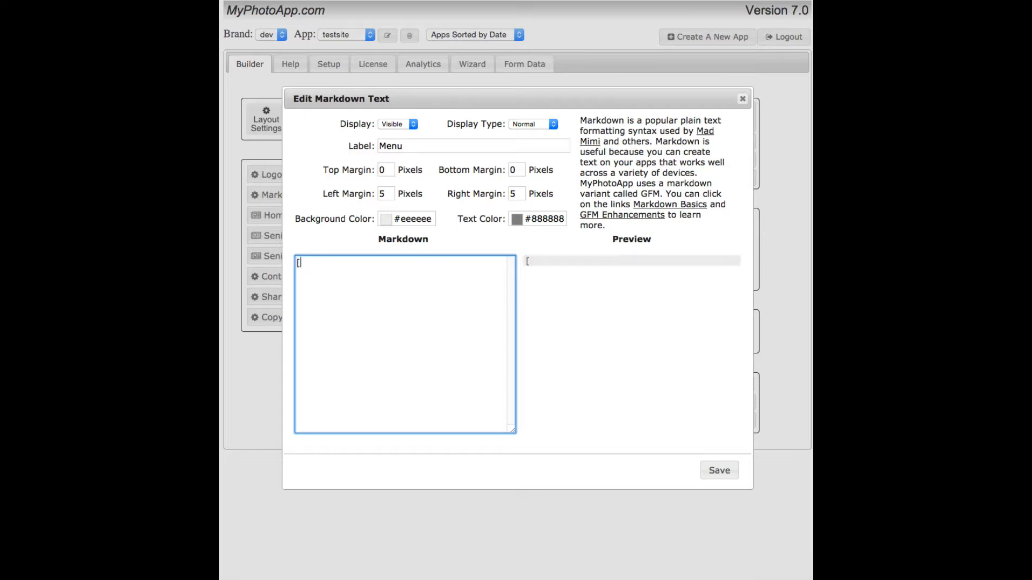
text(Home](page:)
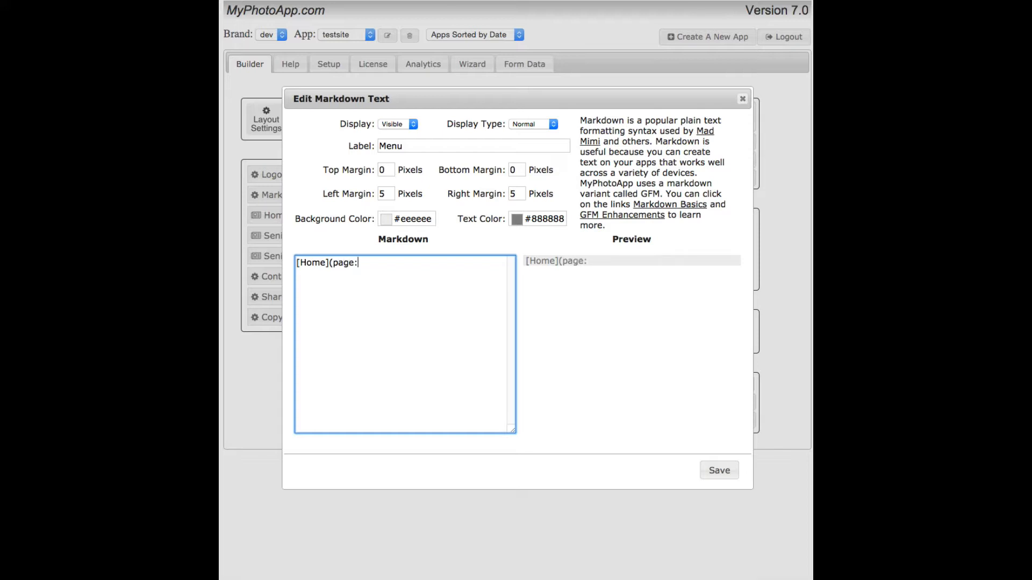
text(Home)
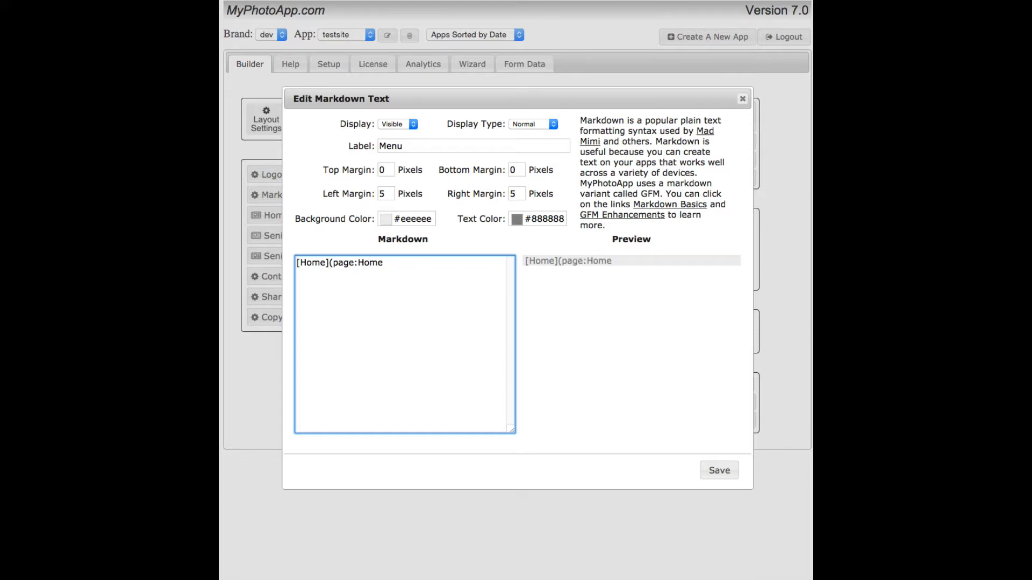
text())
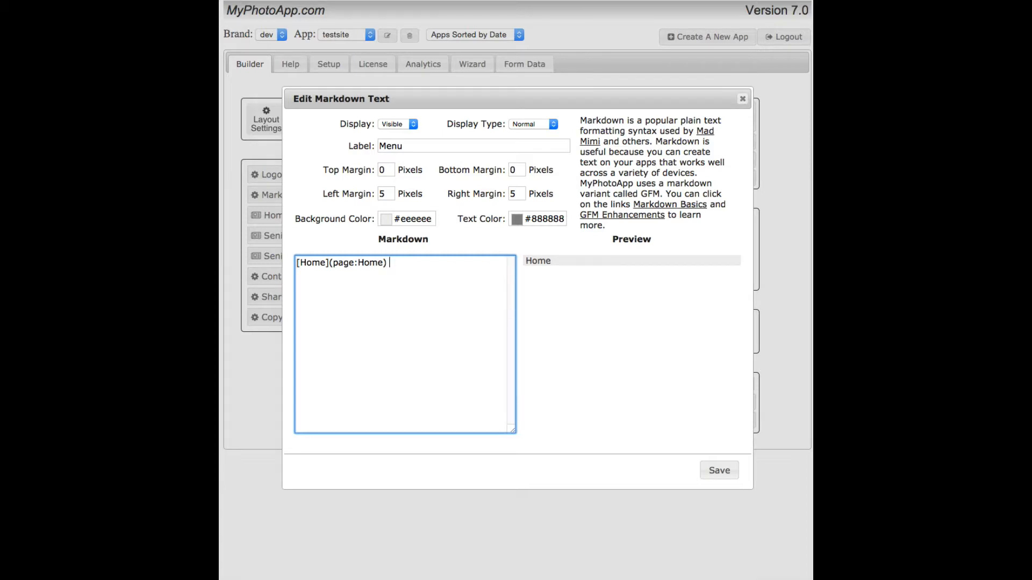
- Append the link [Info](page:Senior:Information) to the menu's Markdown text, with a "--" separator before and after it
text( -- [Info](page:Senior:)
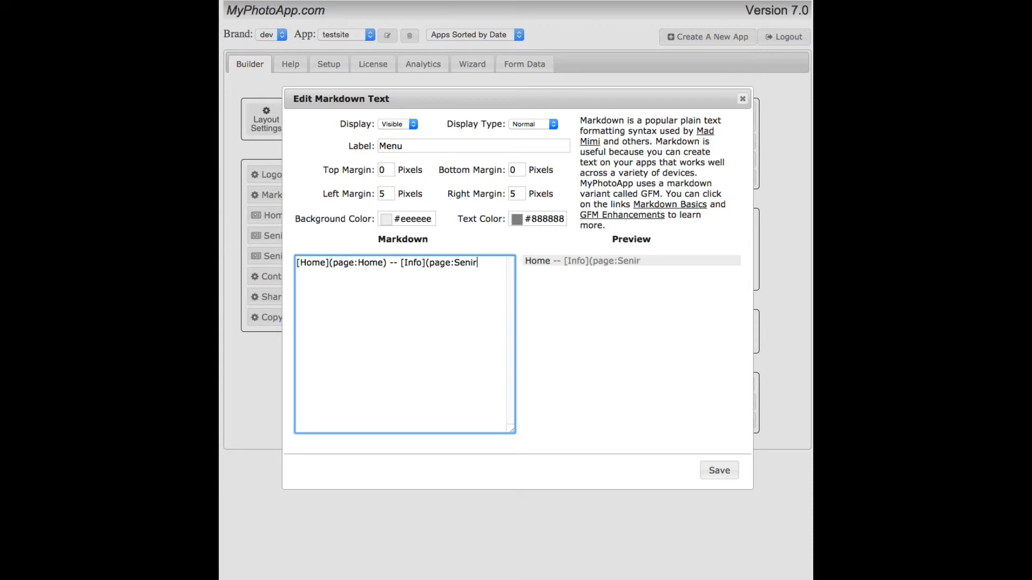
text(Inde)
key(BackSpace)
key(BackSpace)
text(formation)
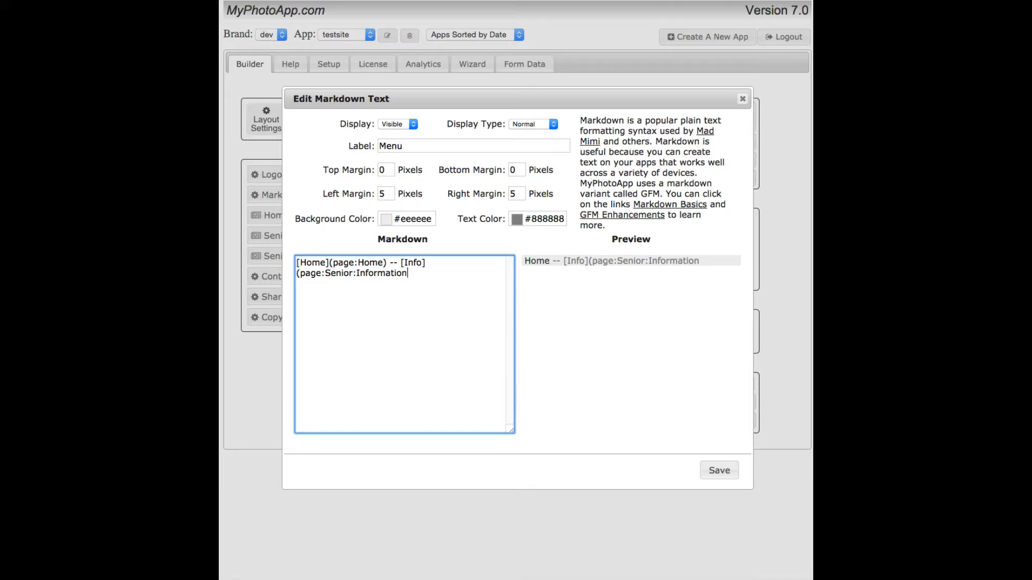
text() -)
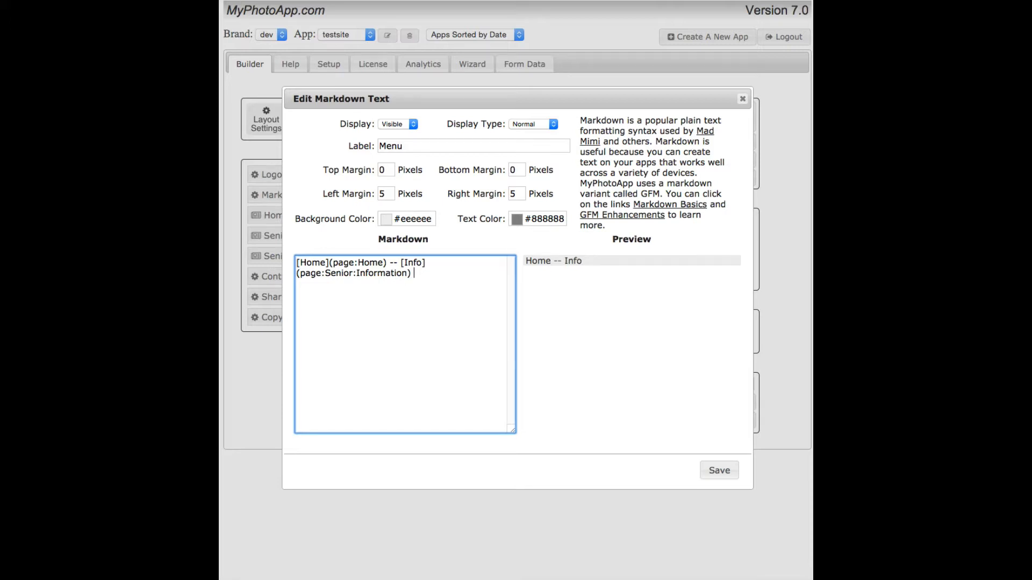
text(-)
- Append the link [Gallery](page:Senior:Gallery) at the end of the menu's Markdown text
text([Gallery](page:S)
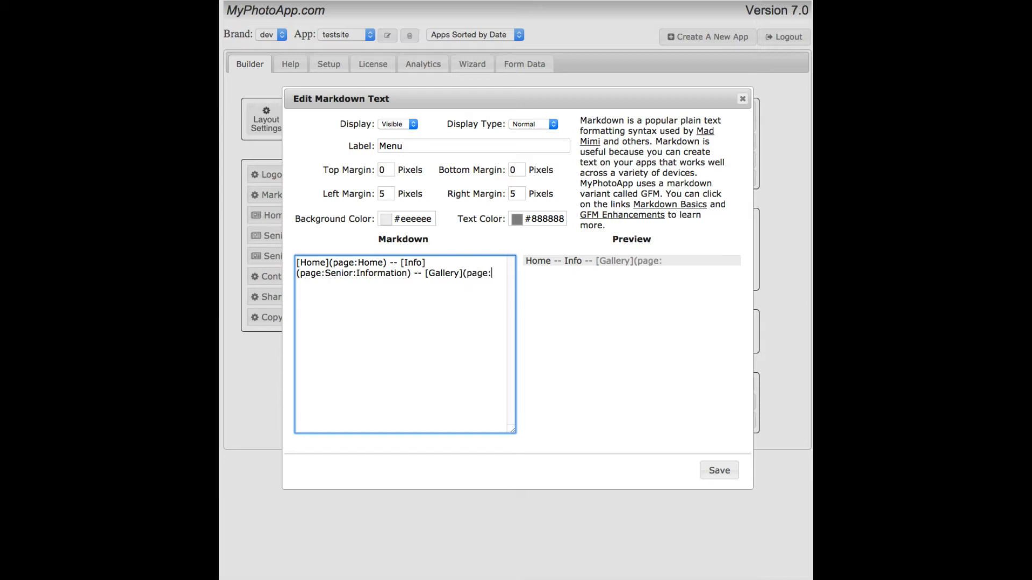
text(enior:)
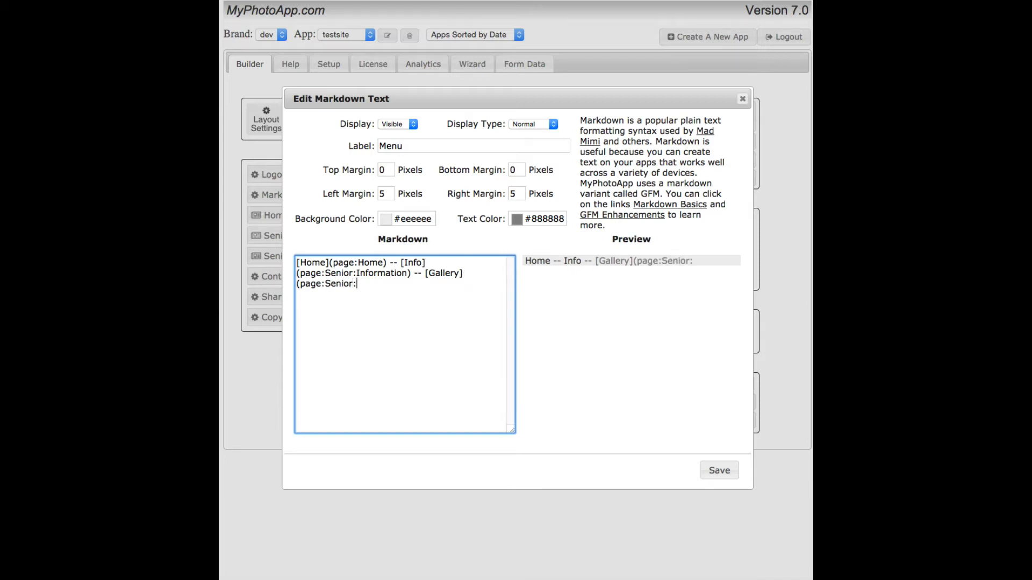
text(Gallery)
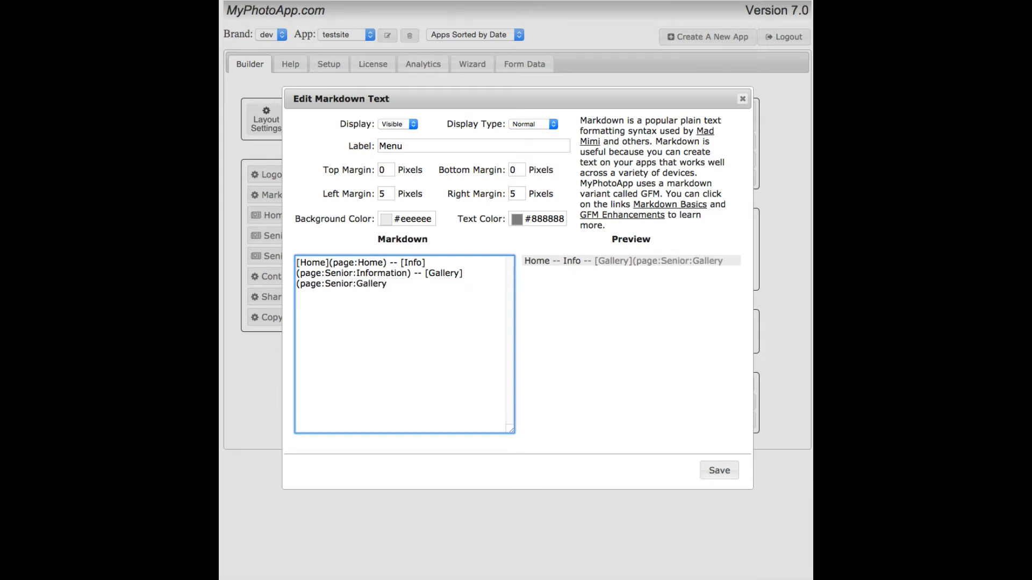
text())
- Center the menu links by enclosing them between a -> line above and a <- line below, and save the section
key(Return)
key(Return)
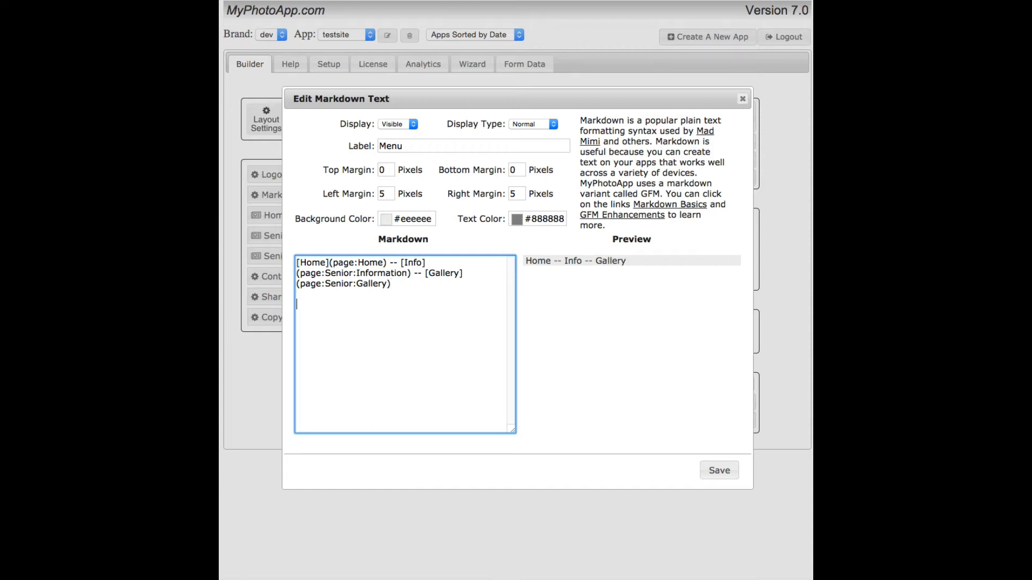
text(<-)
click(301, 262)
key(Return)
text(->)
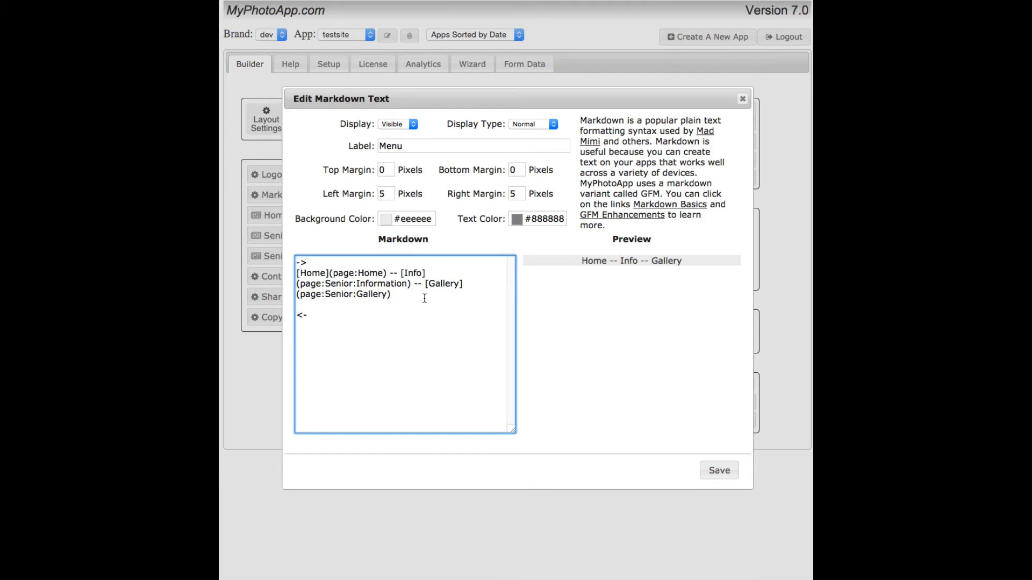
click(720, 471)
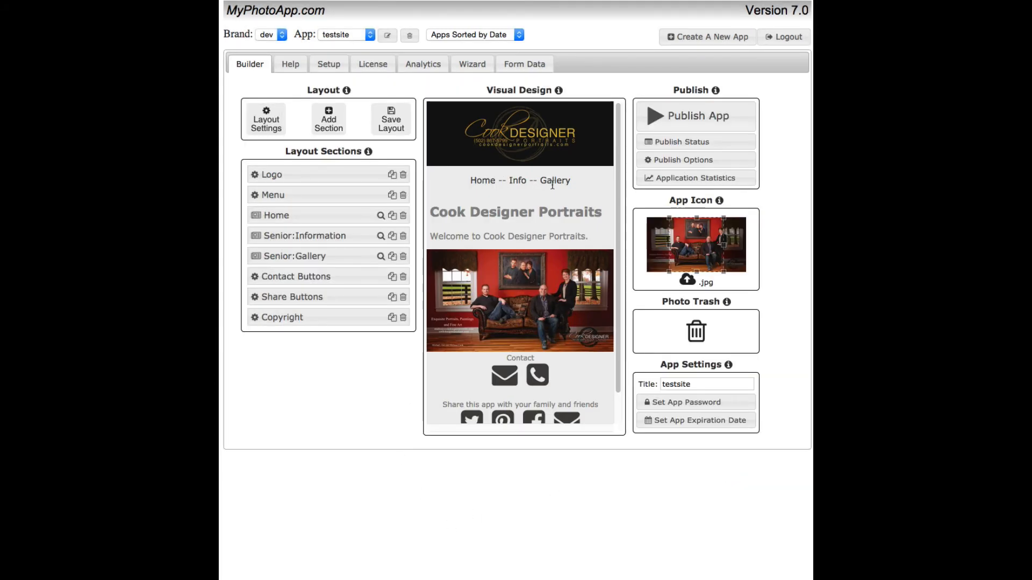
- Publish the app and test the Info, Gallery and Home text links in the published version
click(657, 117)
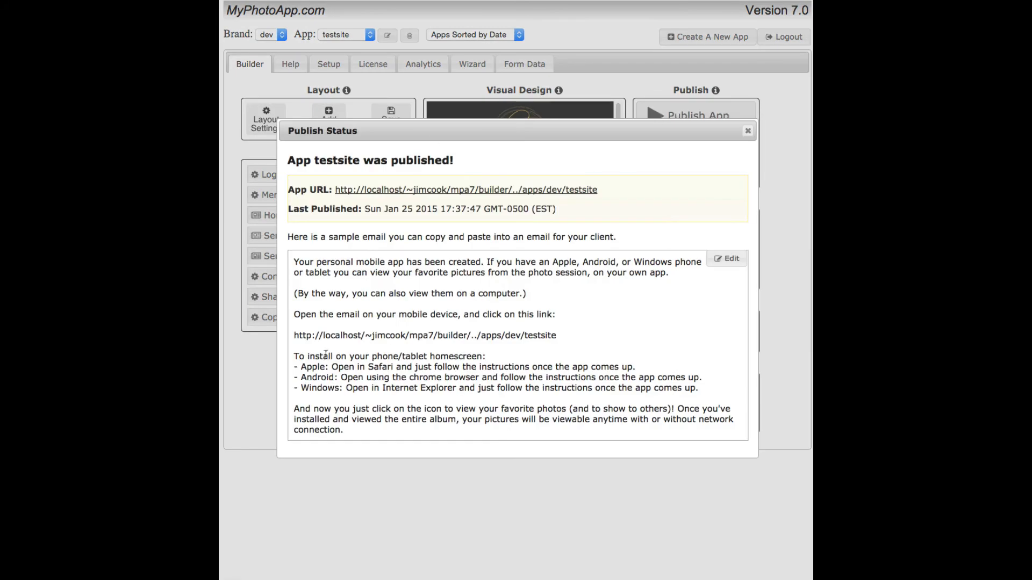
click(454, 191)
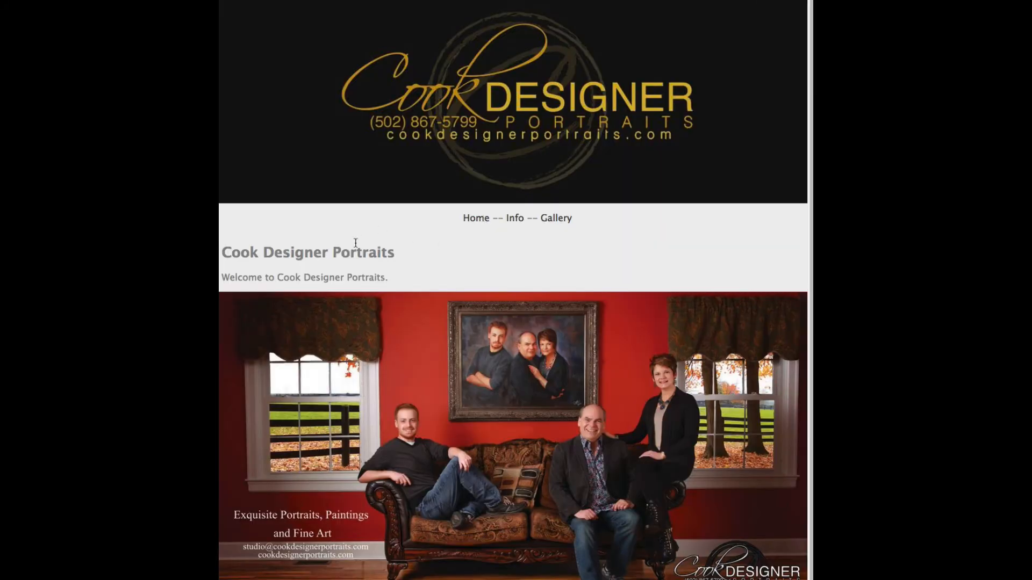
click(515, 219)
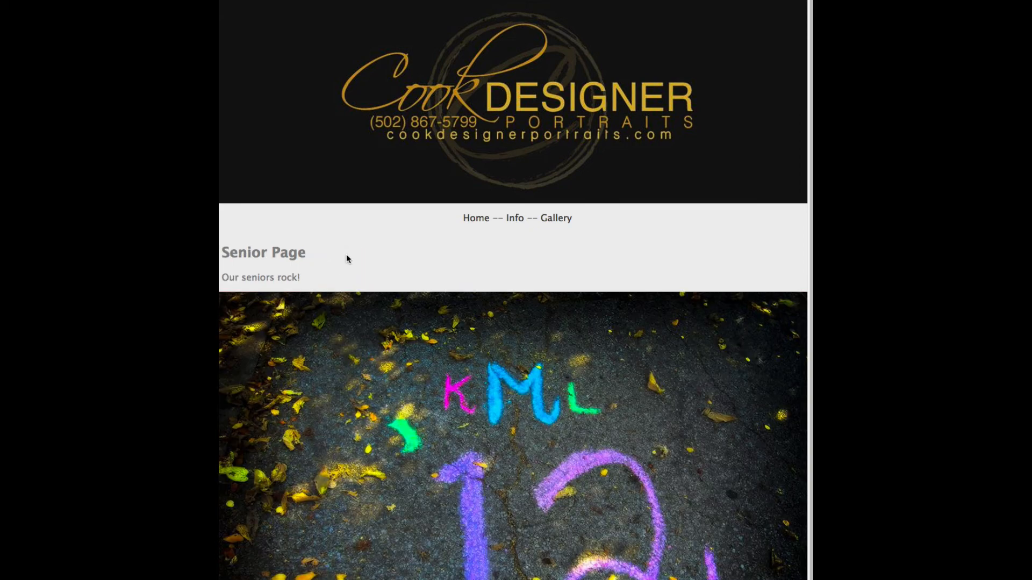
click(561, 217)
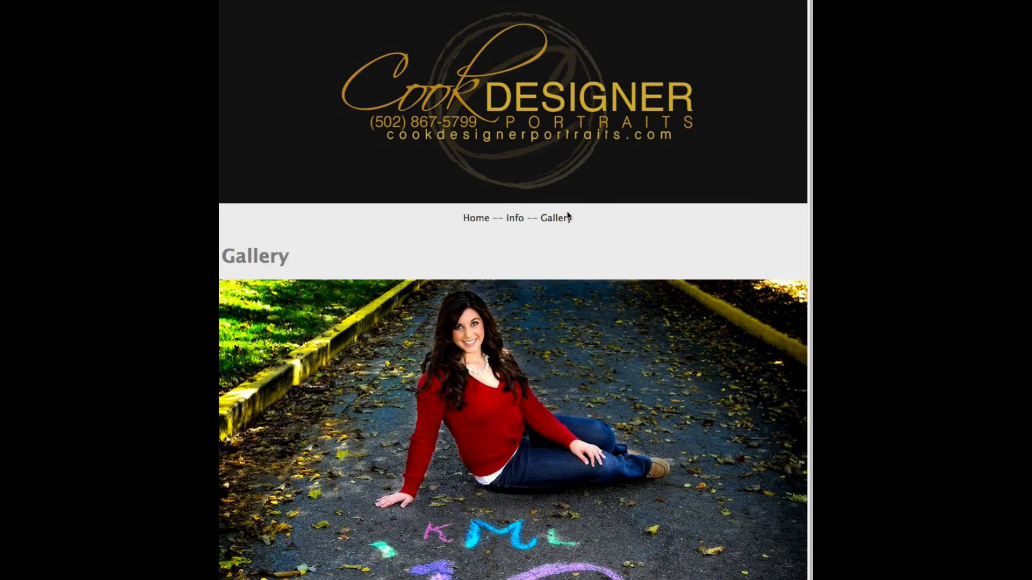
click(471, 217)
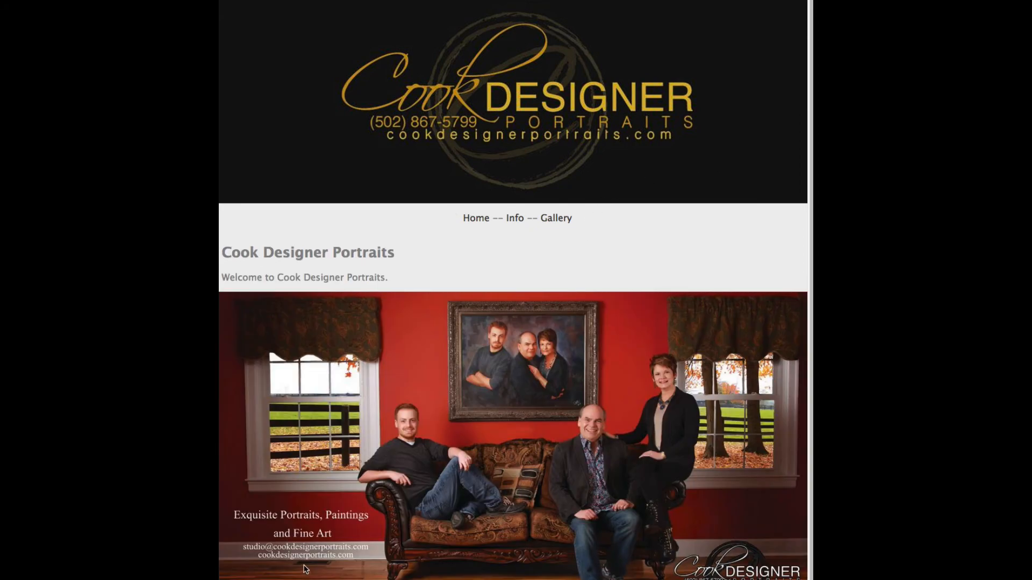